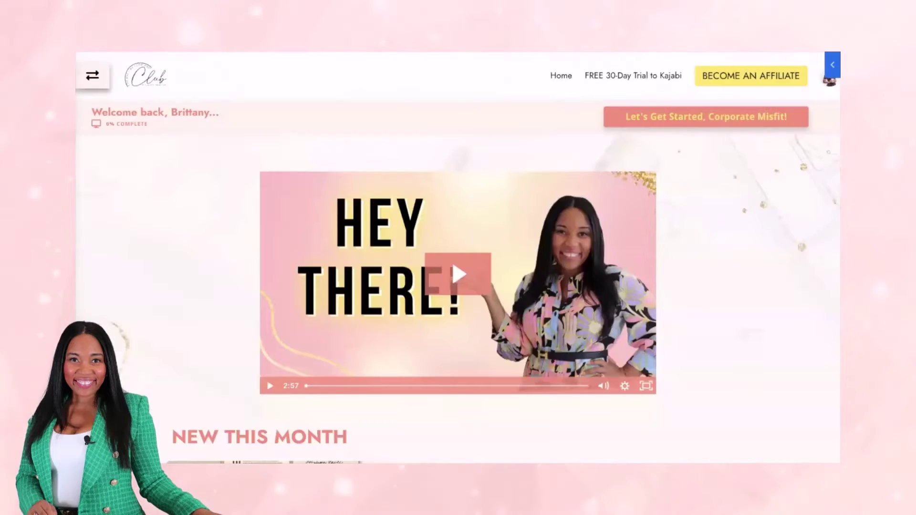
# Find the Launch Kit category among the membership site's template categories and open it.
pyautogui.scroll(-1, 327, 301)
pyautogui.scroll(-15, 328, 300)
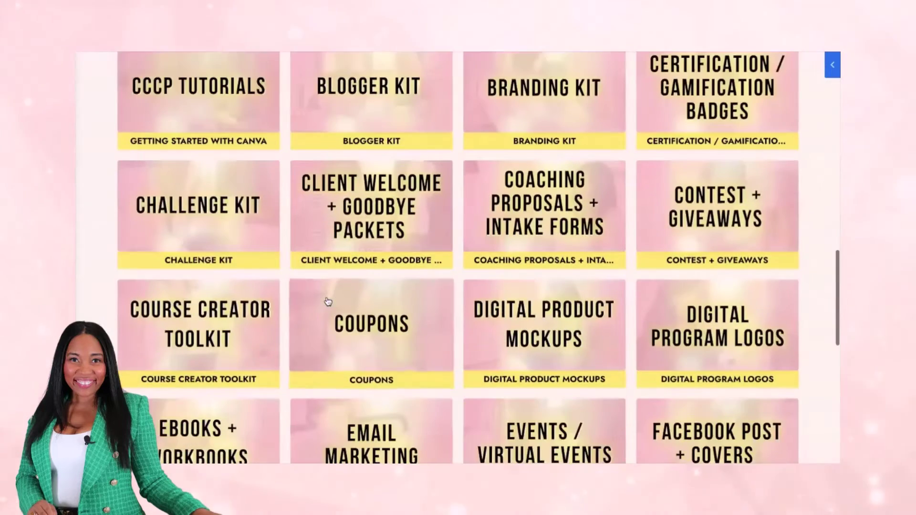
pyautogui.scroll(-6, 345, 353)
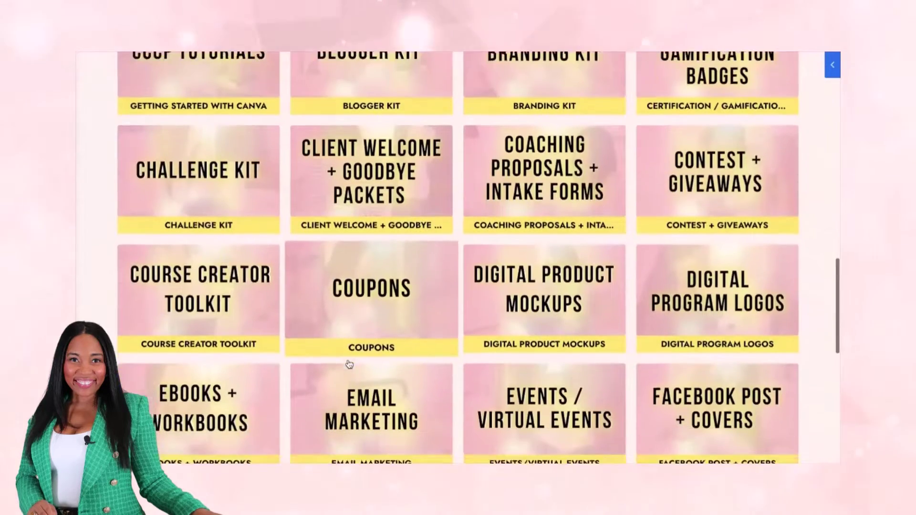
pyautogui.scroll(-3, 348, 364)
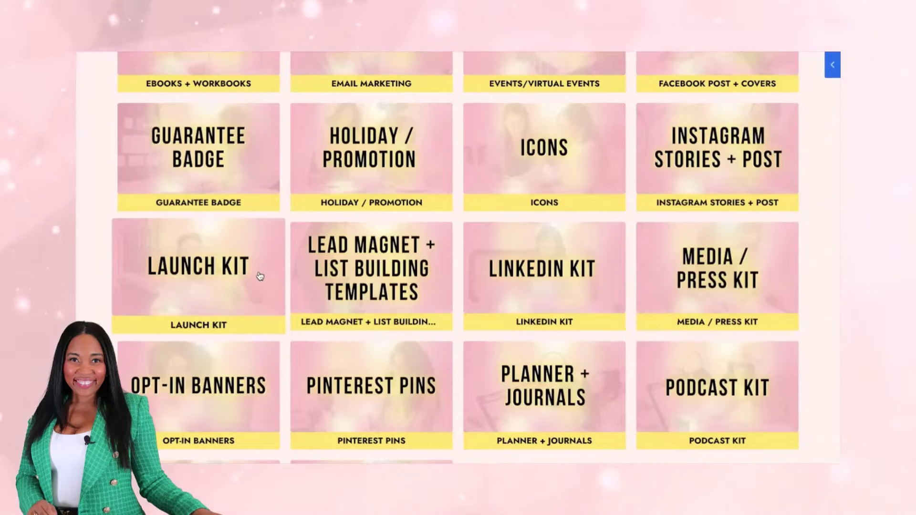
pyautogui.click(259, 275)
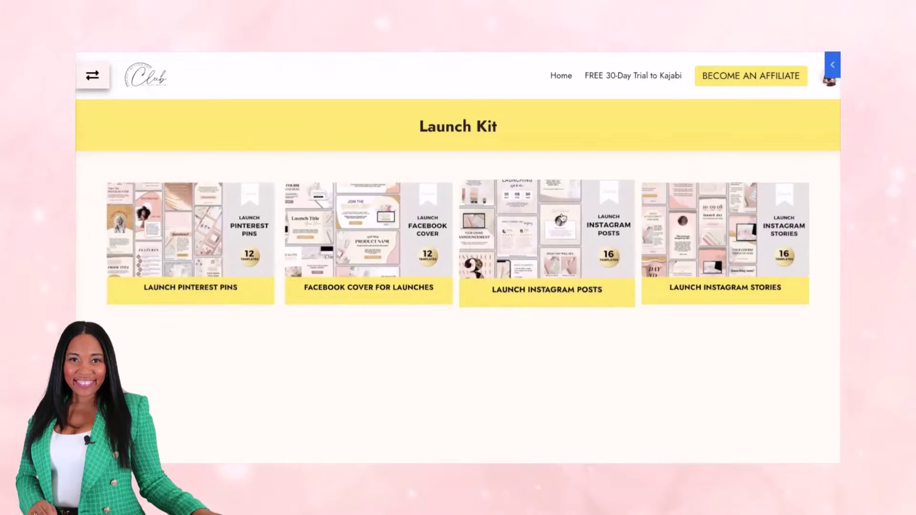
# Open the Launch Instagram Posts lesson, follow its template download link to Canva, and start a design from the shared template.
pyautogui.click(520, 238)
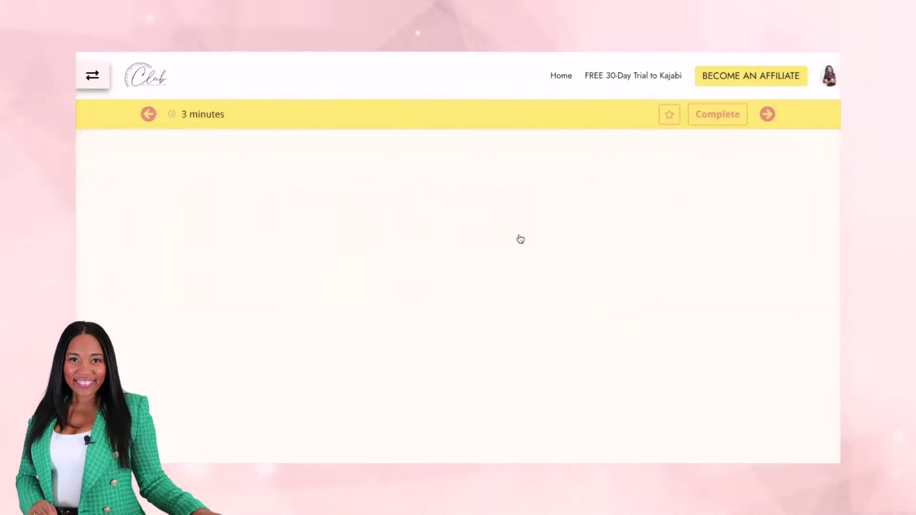
pyautogui.scroll(-6, 400, 361)
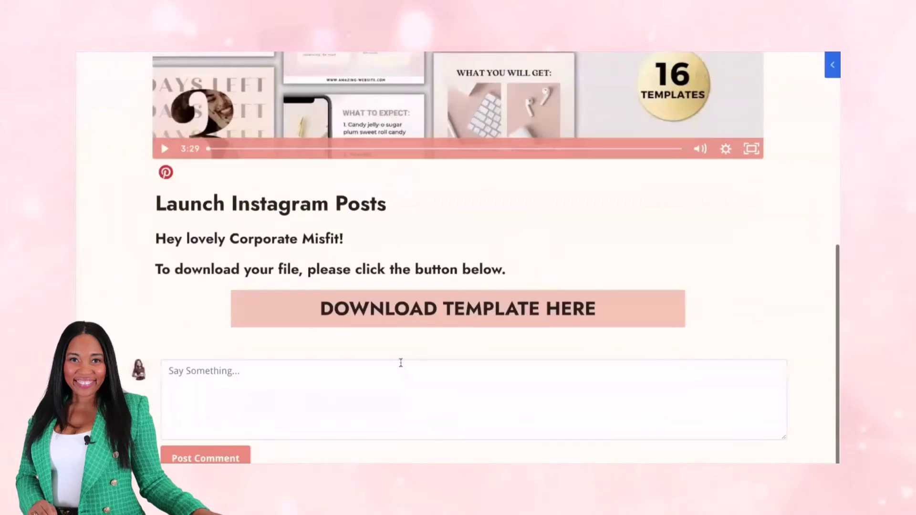
pyautogui.click(380, 321)
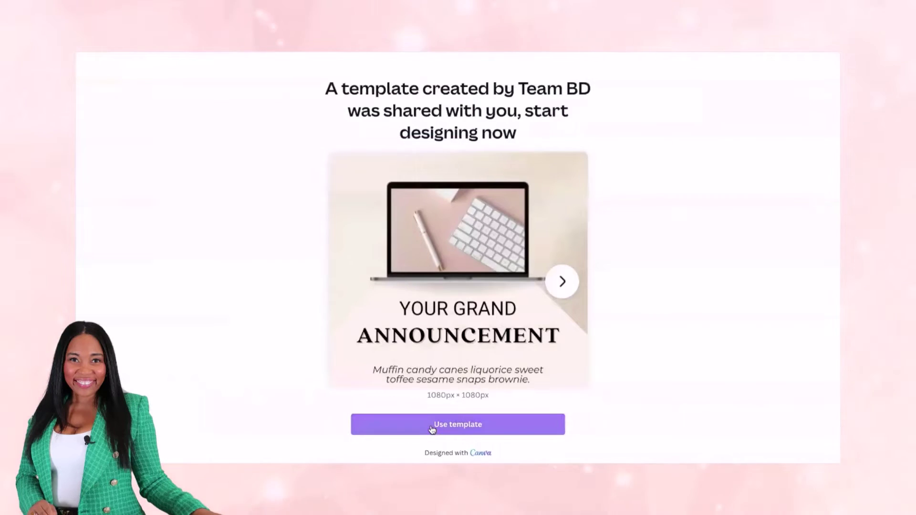
pyautogui.click(432, 430)
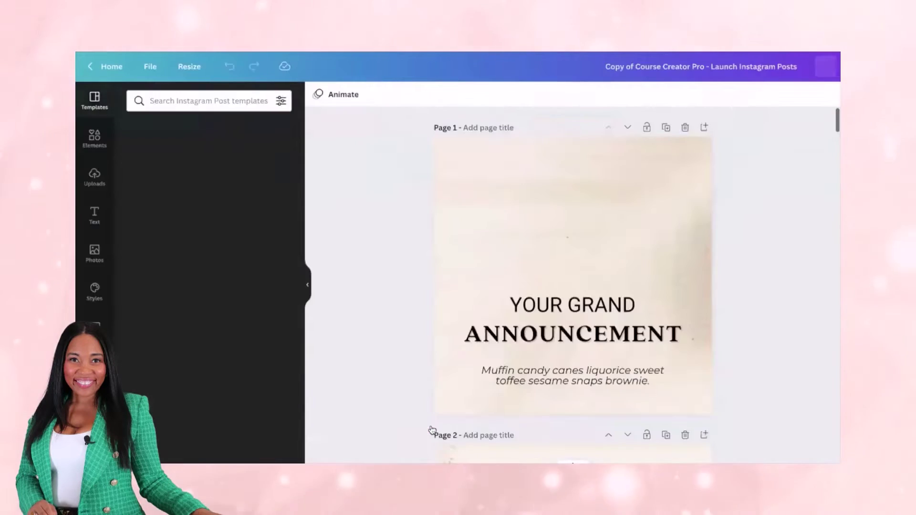
# Look through the Launch Instagram Posts pages, from the announcement post to the countdown designs.
pyautogui.scroll(-1, 454, 240)
pyautogui.scroll(-15, 454, 240)
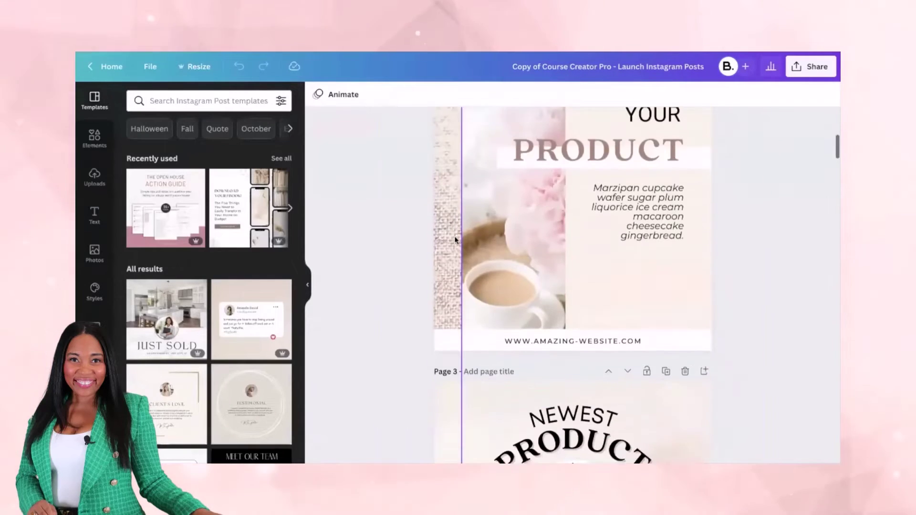
pyautogui.scroll(-15, 455, 239)
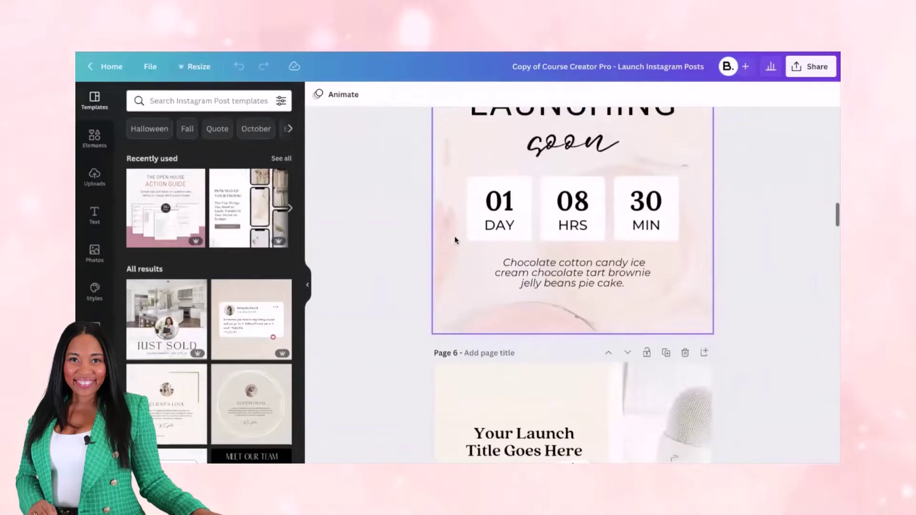
pyautogui.scroll(-10, 455, 240)
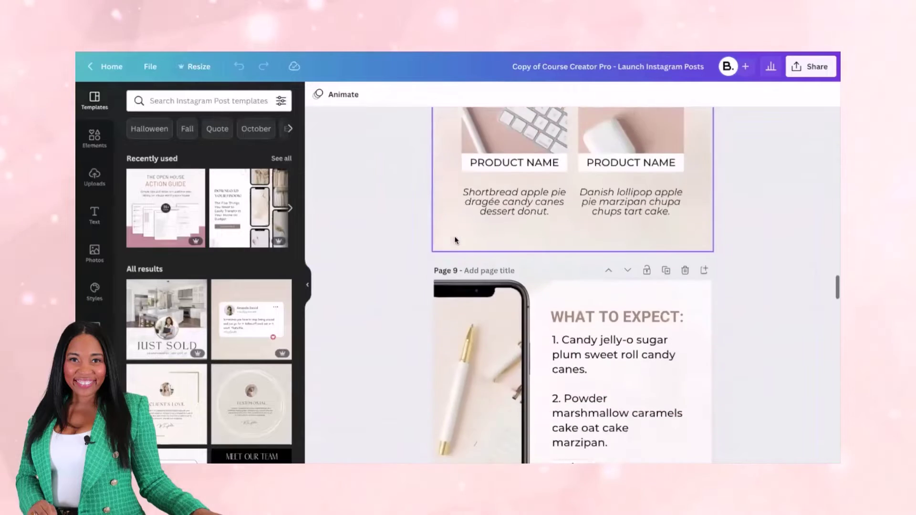
pyautogui.scroll(-15, 455, 240)
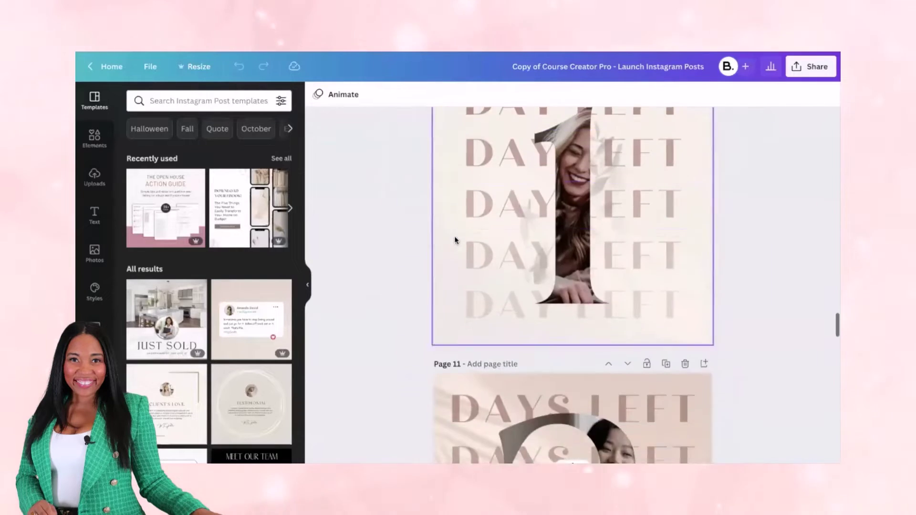
pyautogui.scroll(-15, 454, 238)
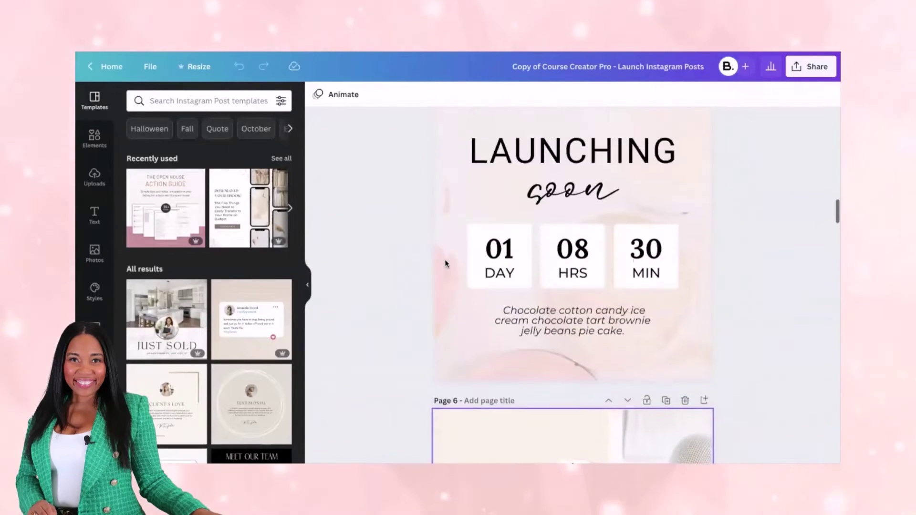
pyautogui.scroll(-12, 444, 262)
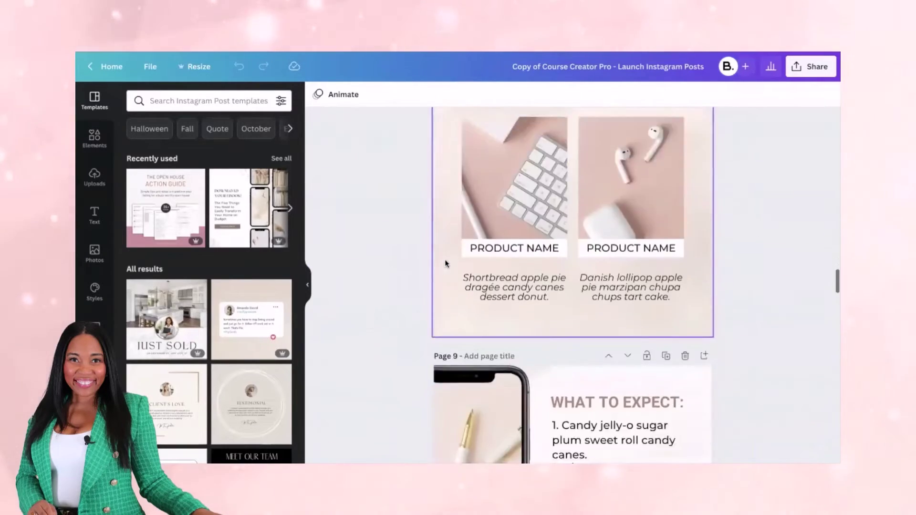
pyautogui.scroll(-10, 444, 263)
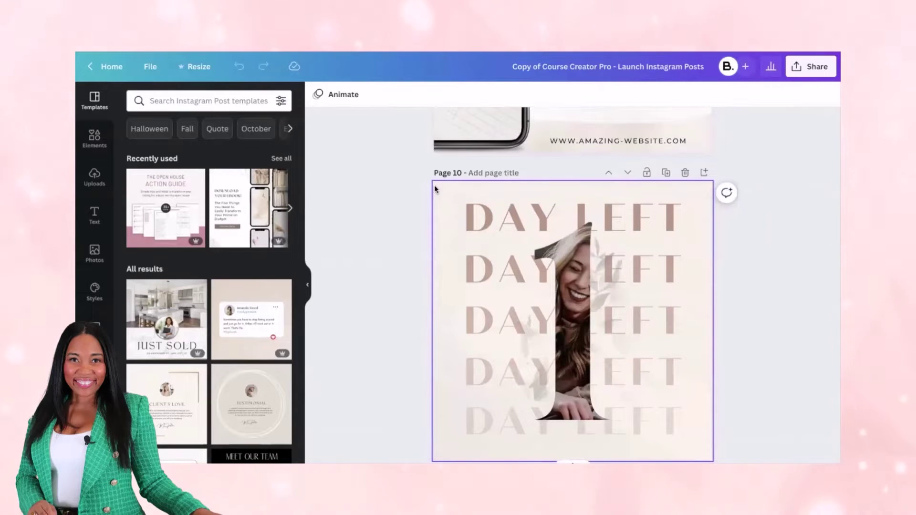
# Recolor the background of page 10, the one-day countdown, with the light peach pink from NEW BD TEAM PALETTE.
pyautogui.click(436, 188)
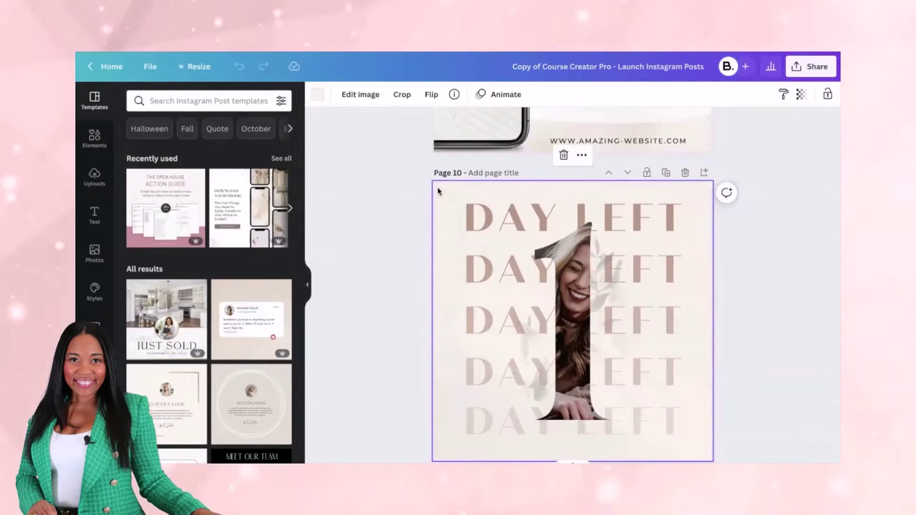
pyautogui.click(320, 95)
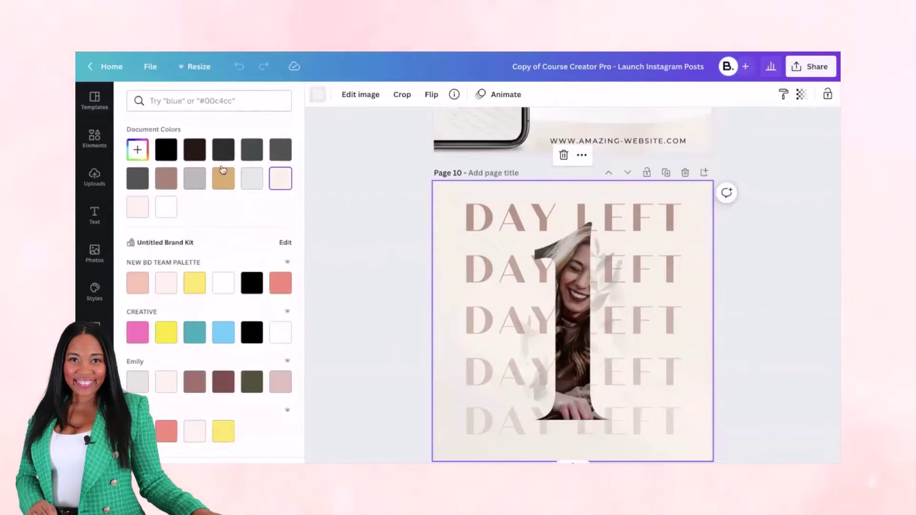
pyautogui.click(139, 285)
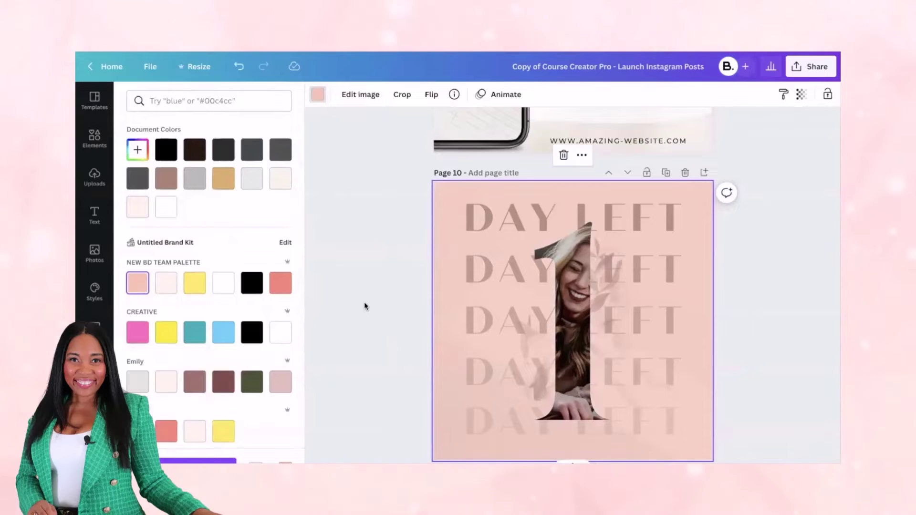
# Compare the recolored page 10 with the surrounding pages, including the two- and three-day countdown posts.
pyautogui.scroll(5, 472, 218)
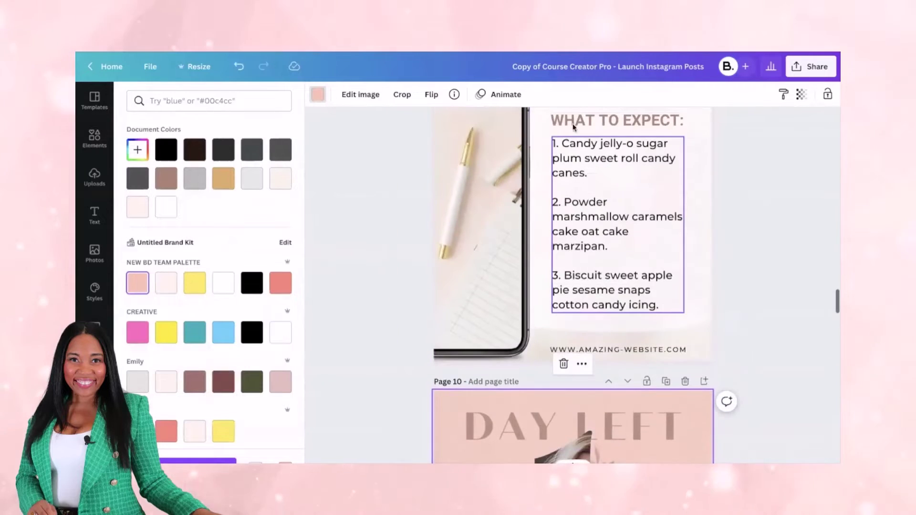
pyautogui.scroll(15, 493, 369)
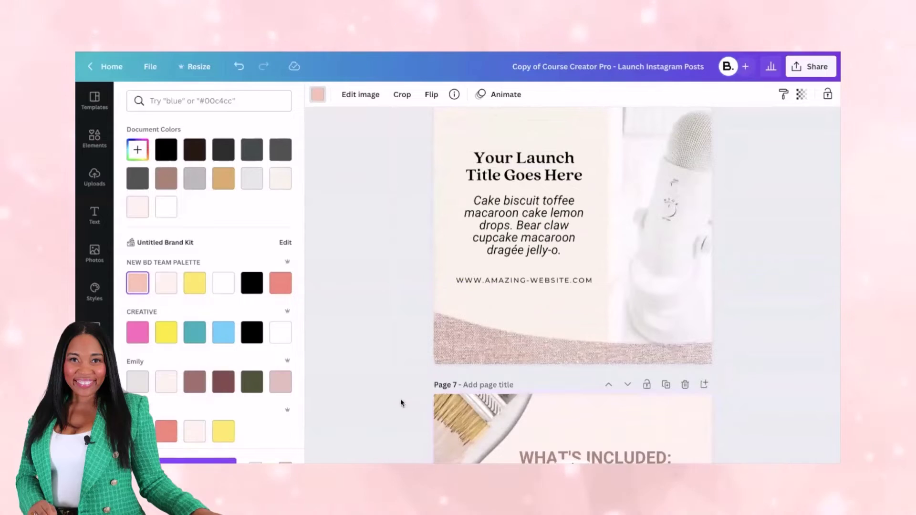
pyautogui.scroll(-15, 481, 313)
pyautogui.scroll(-4, 481, 314)
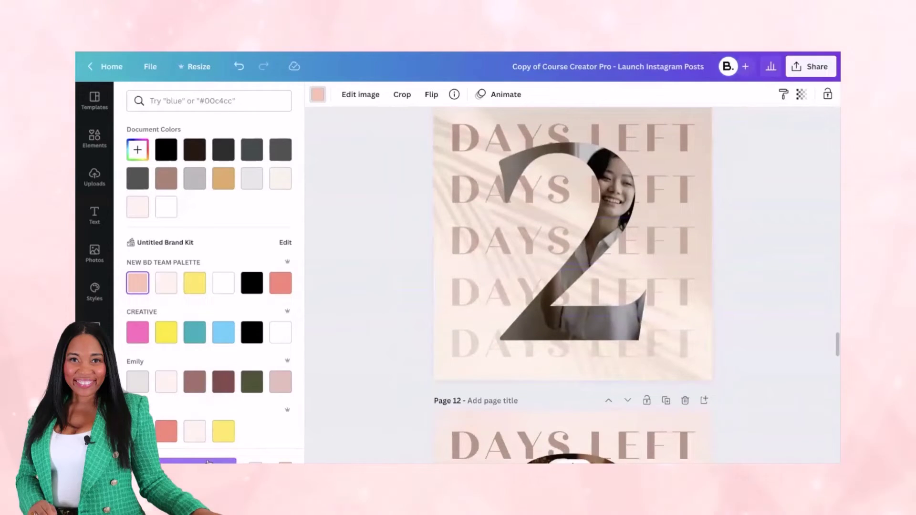
pyautogui.scroll(-14, 570, 271)
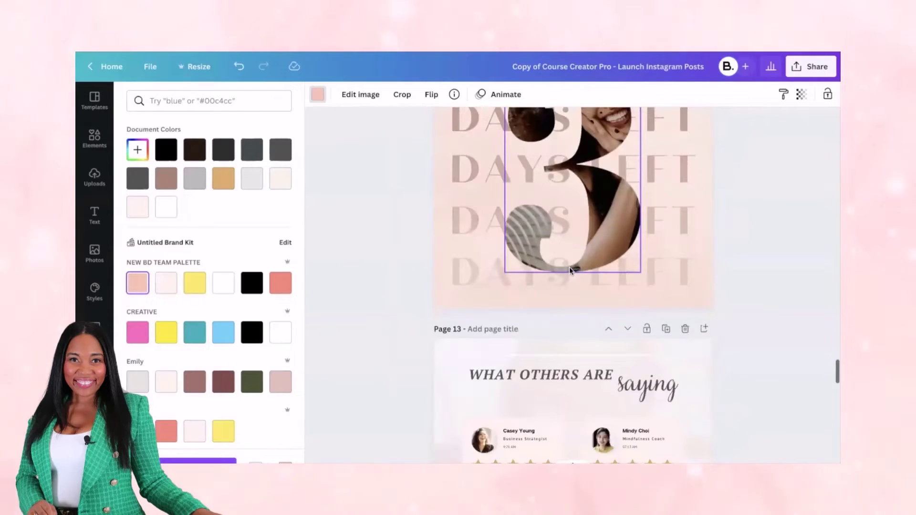
pyautogui.scroll(10, 570, 271)
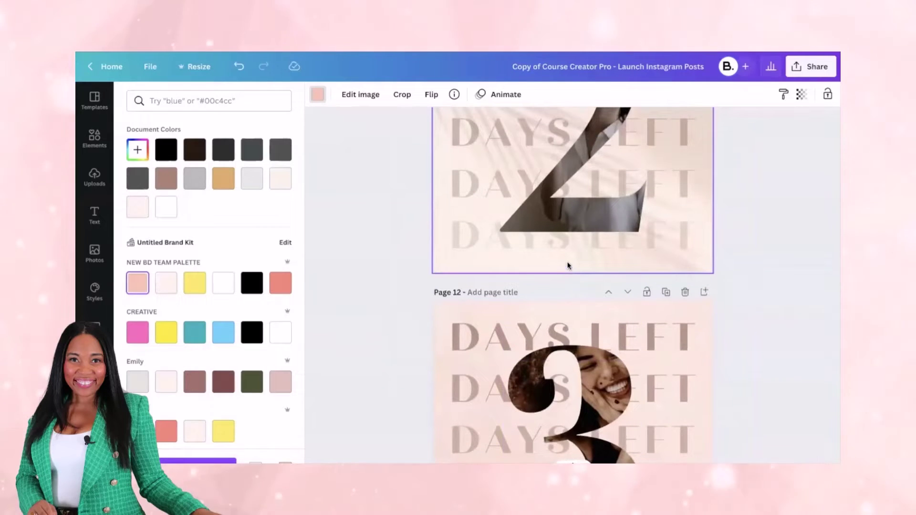
pyautogui.scroll(8, 568, 264)
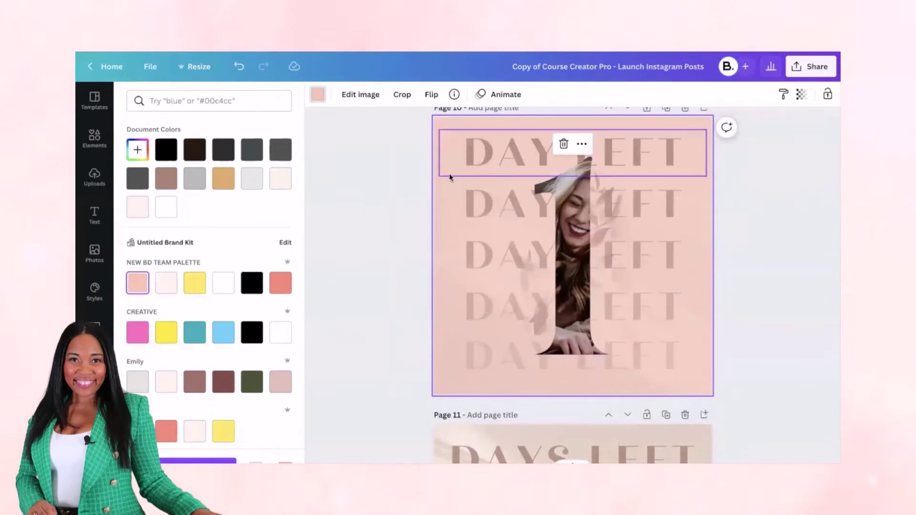
pyautogui.click(391, 197)
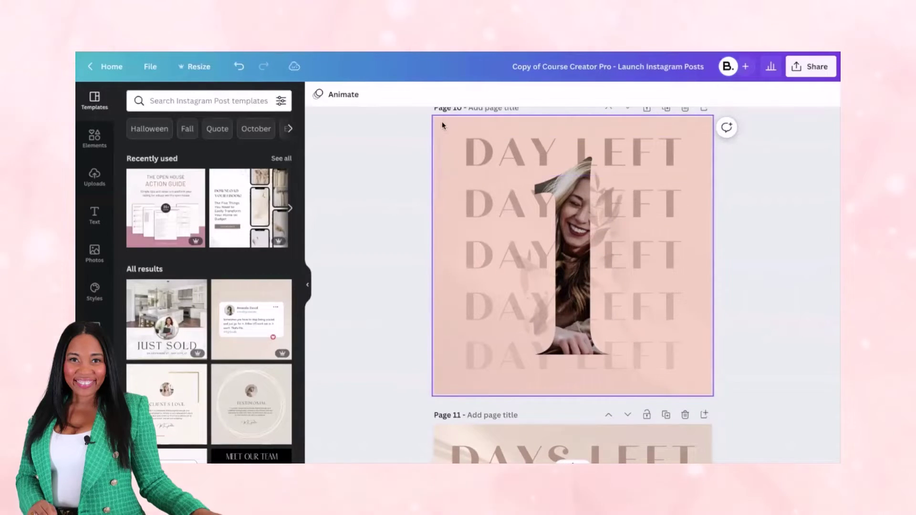
# Recolor all five DAY LEFT text lines on page 10 with the coral from NEW BD TEAM PALETTE.
pyautogui.click(498, 158)
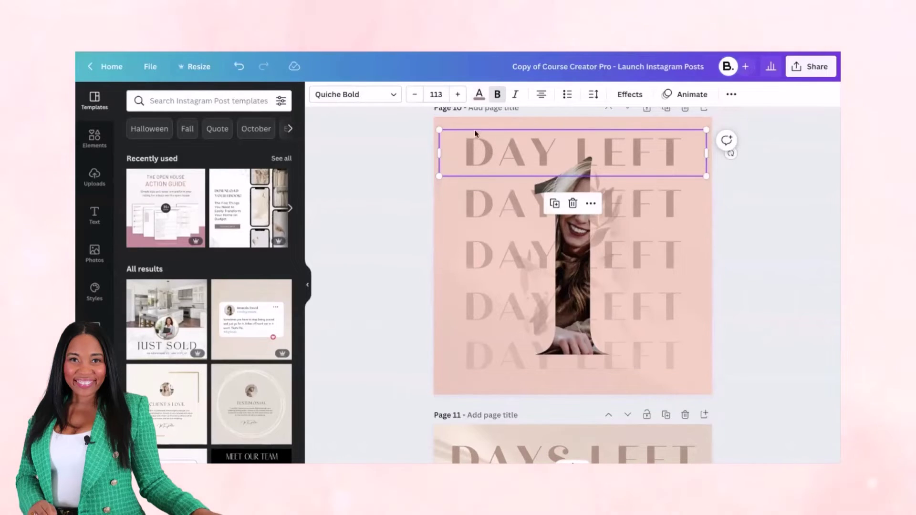
pyautogui.click(479, 94)
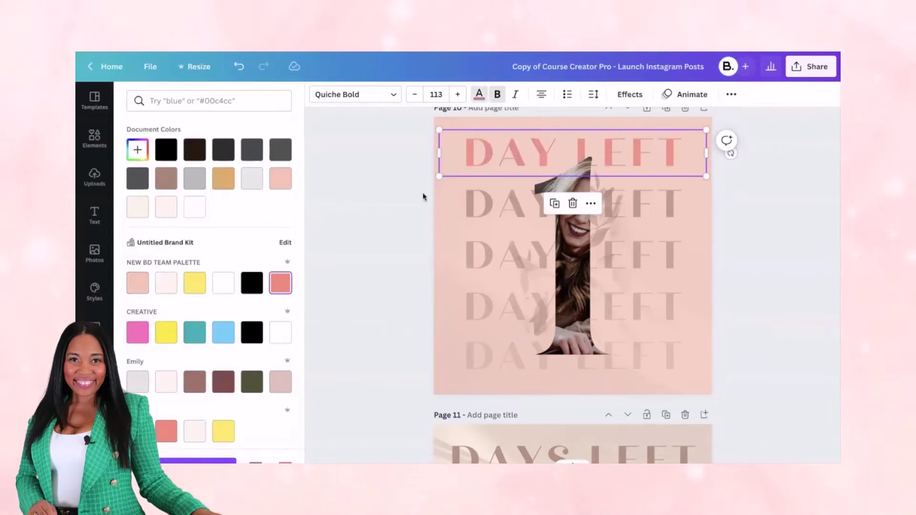
pyautogui.click(486, 201)
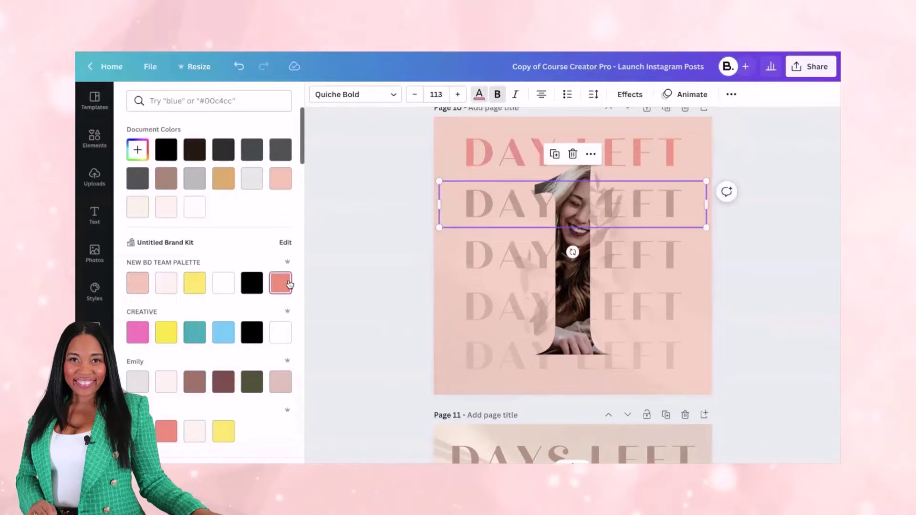
pyautogui.click(286, 283)
pyautogui.click(468, 253)
pyautogui.click(280, 283)
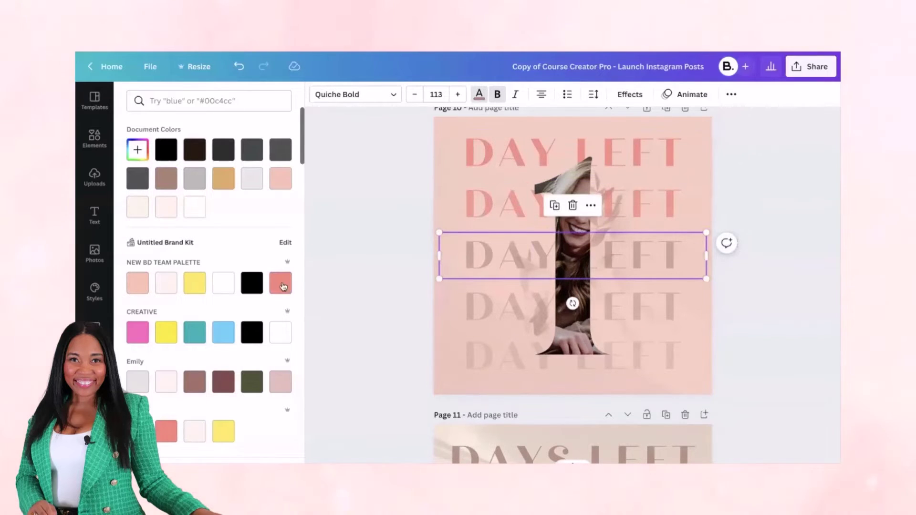
pyautogui.click(481, 311)
pyautogui.click(281, 283)
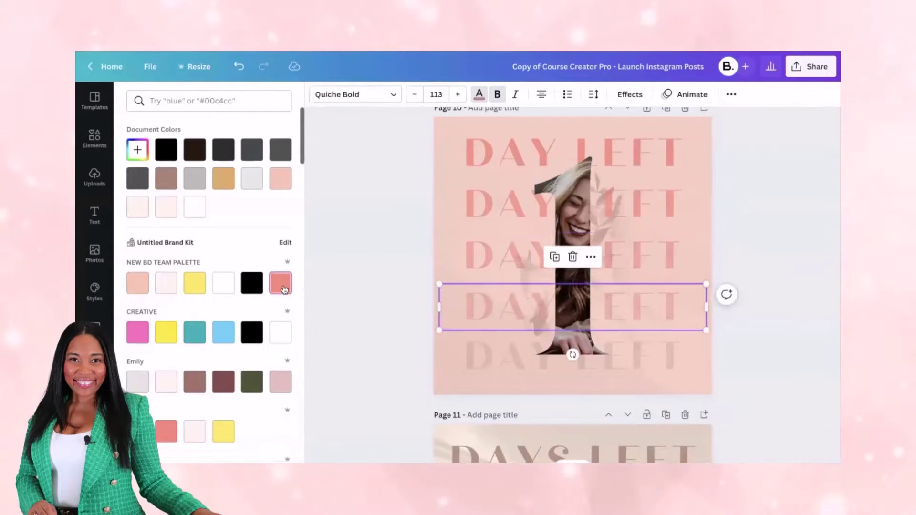
pyautogui.click(482, 357)
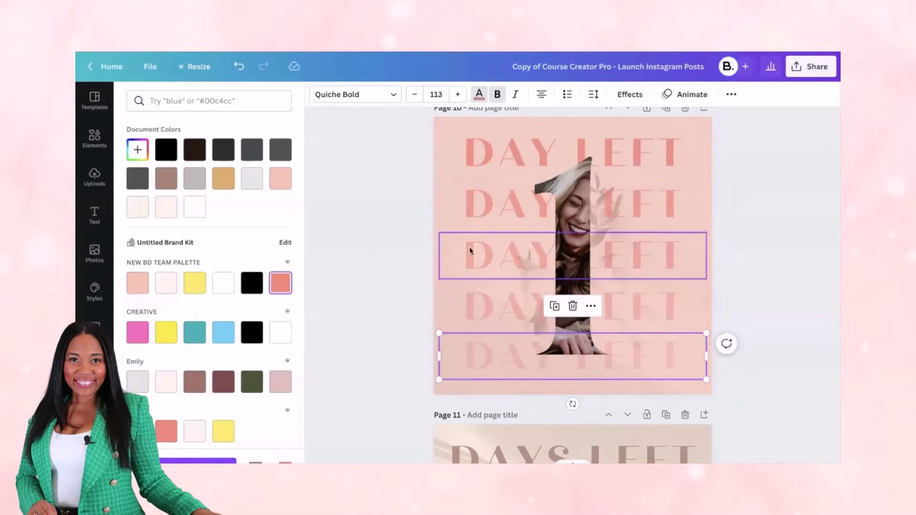
# Check the transparency of the second and bottom DAY LEFT lines on page 10.
pyautogui.click(472, 211)
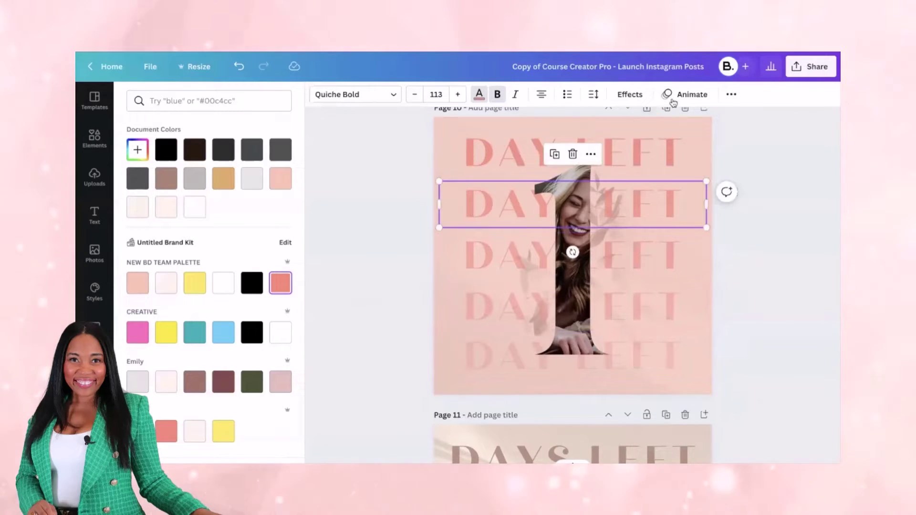
pyautogui.click(730, 94)
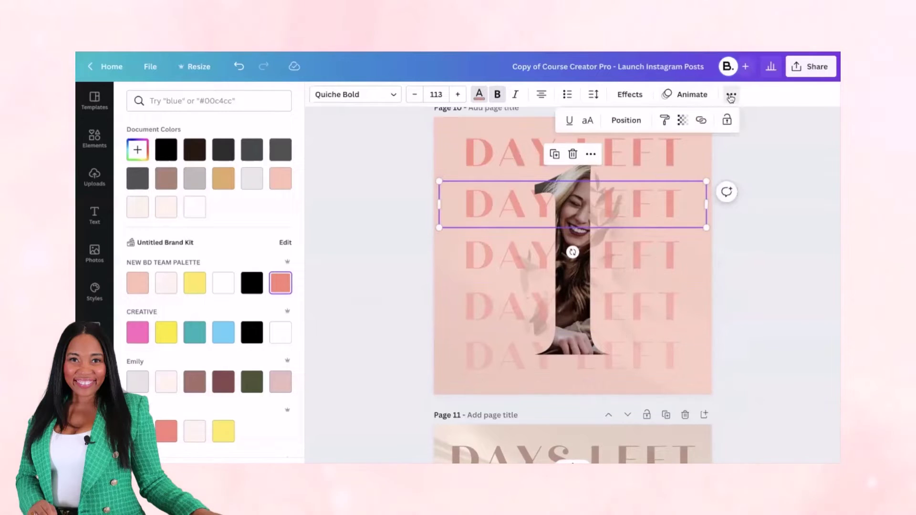
pyautogui.click(681, 121)
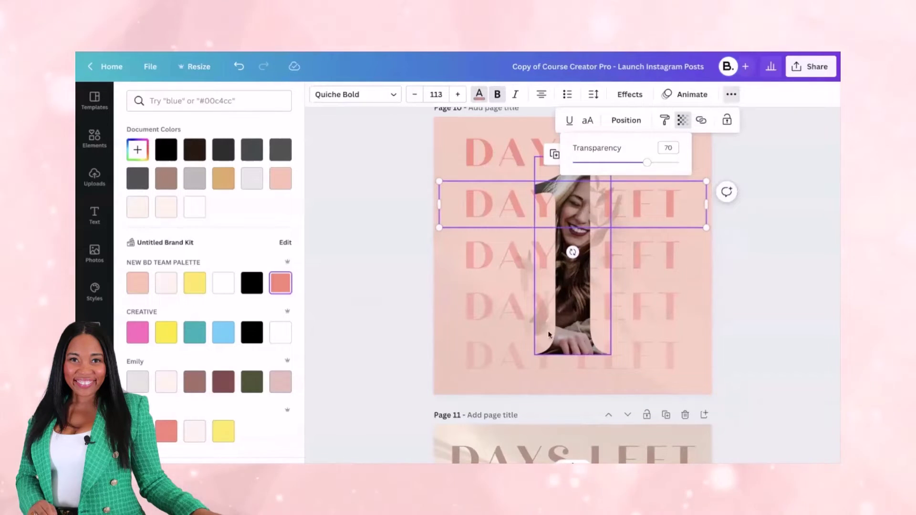
pyautogui.click(656, 356)
pyautogui.click(730, 95)
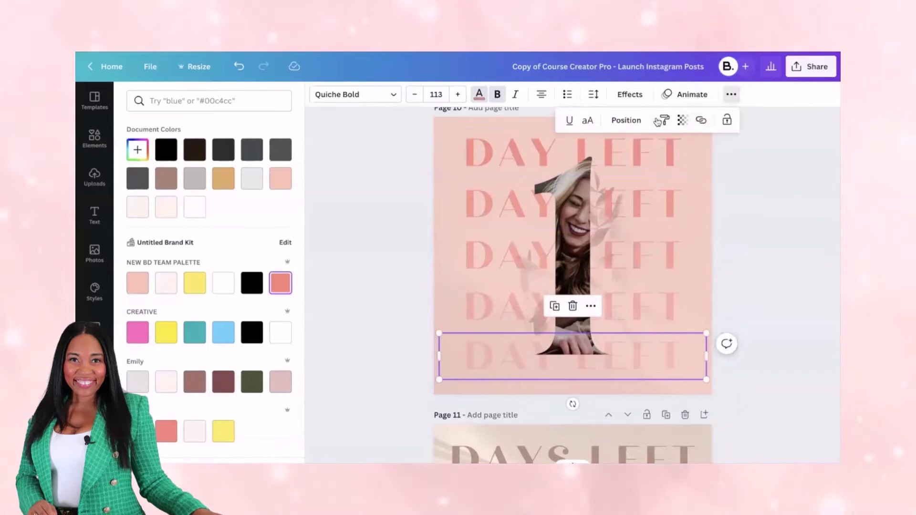
pyautogui.click(683, 120)
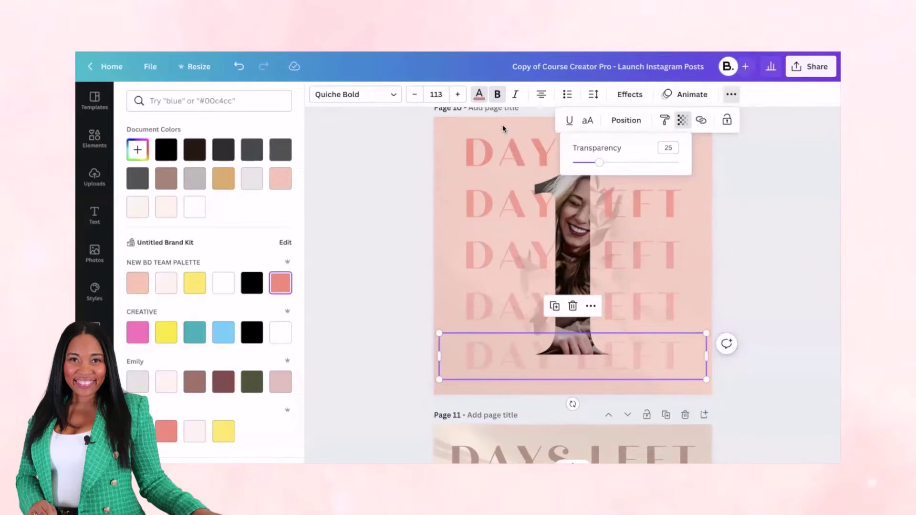
pyautogui.click(382, 156)
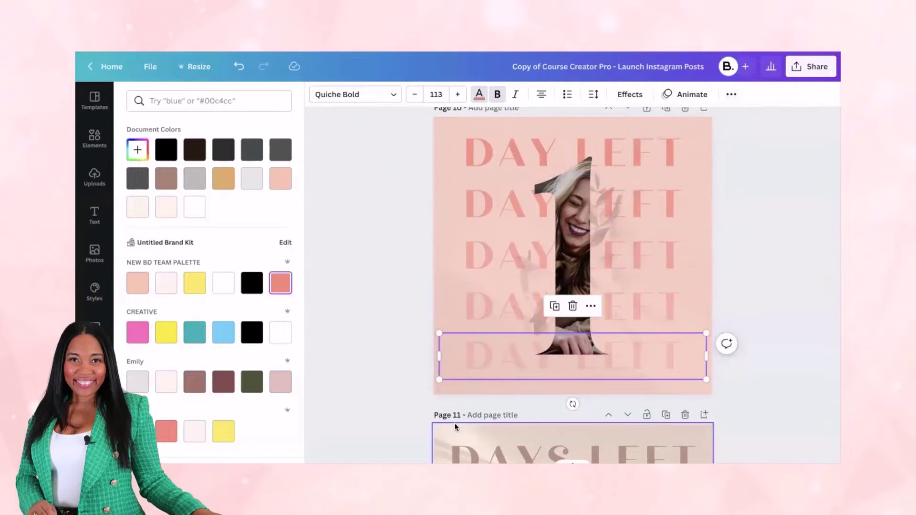
# Set the font of the top DAY LEFT line on page 10 to Bebas Neue.
pyautogui.click(483, 154)
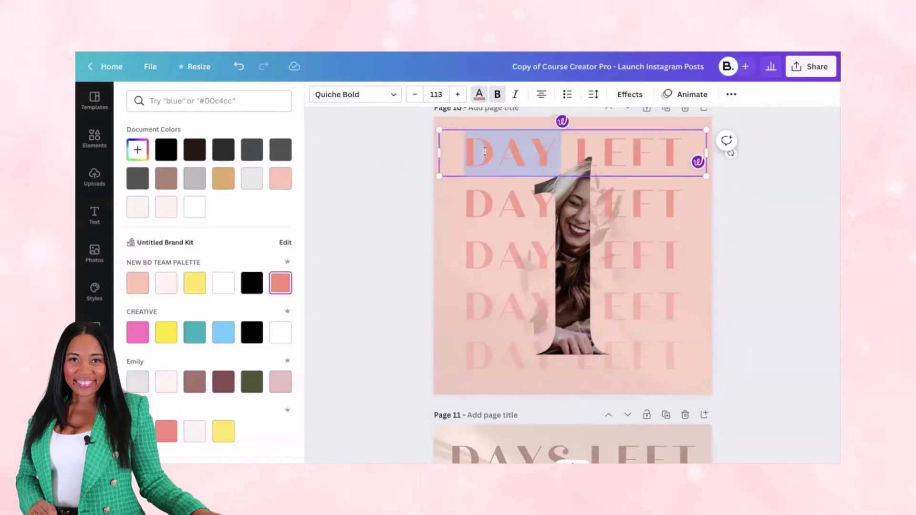
pyautogui.tripleClick(485, 151)
pyautogui.click(385, 95)
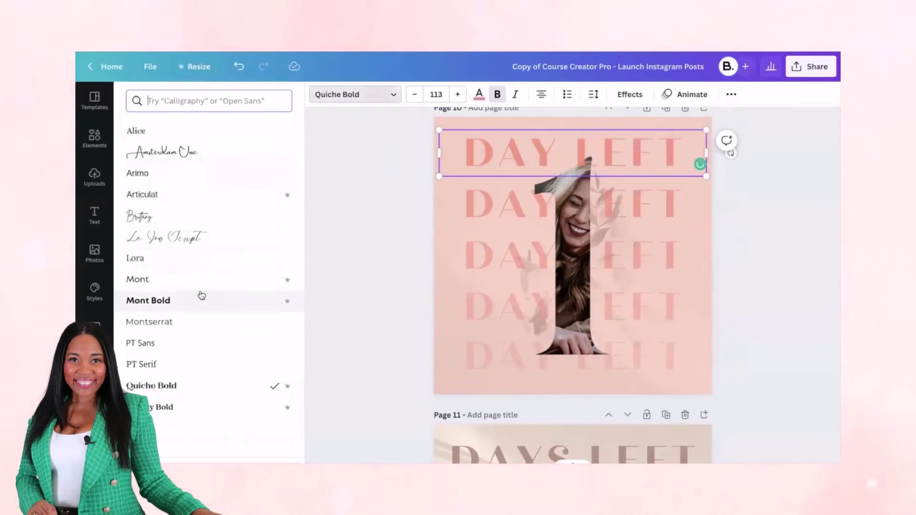
pyautogui.scroll(-2, 182, 356)
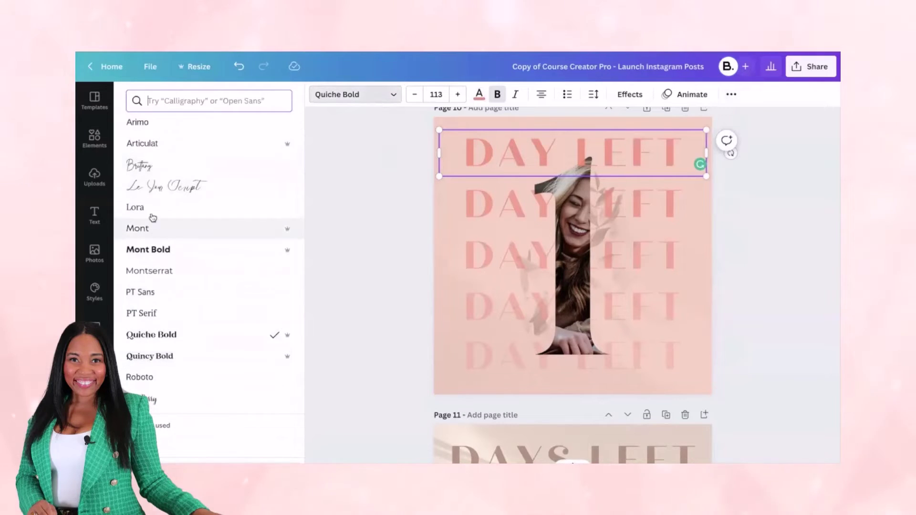
pyautogui.scroll(-5, 173, 311)
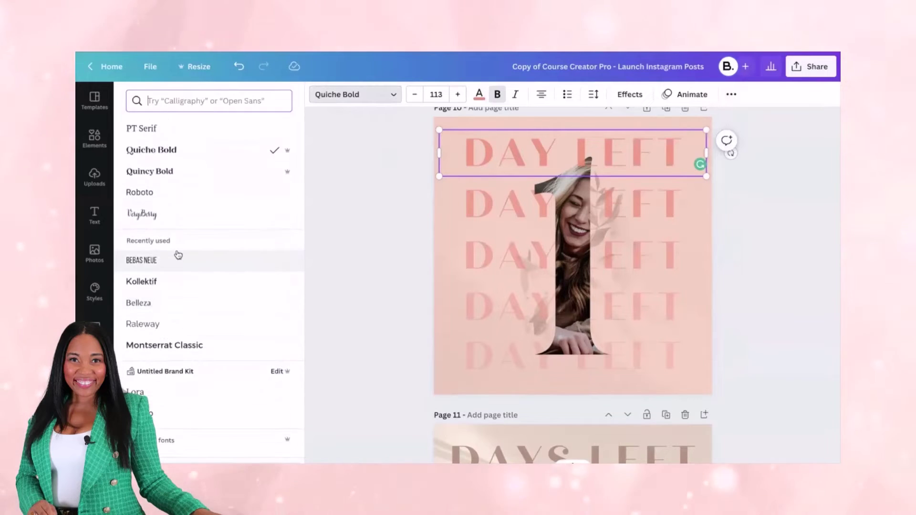
pyautogui.click(177, 256)
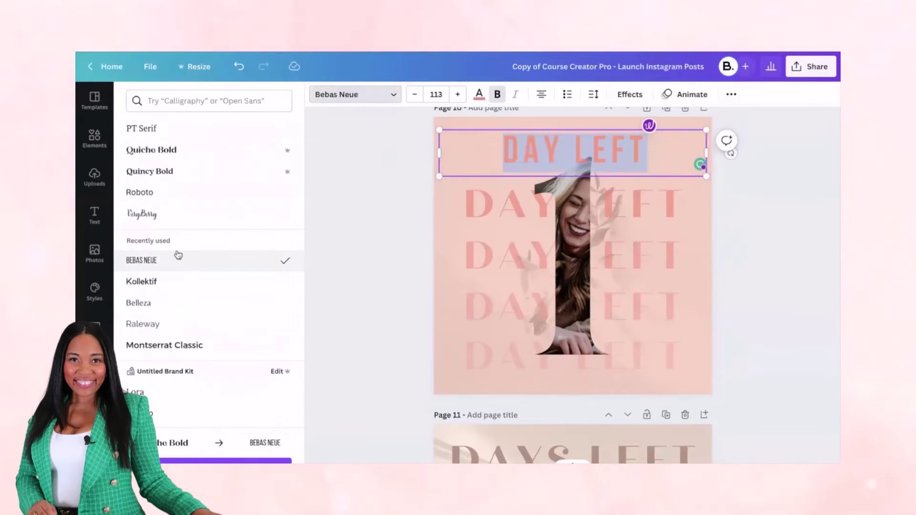
# Apply the Bebas Neue font to the other four DAY LEFT lines on page 10.
pyautogui.click(485, 200)
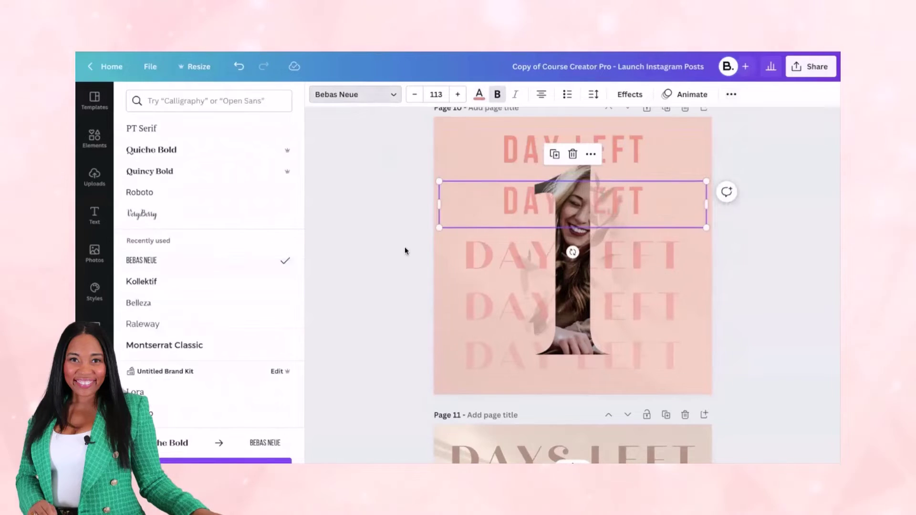
pyautogui.click(487, 260)
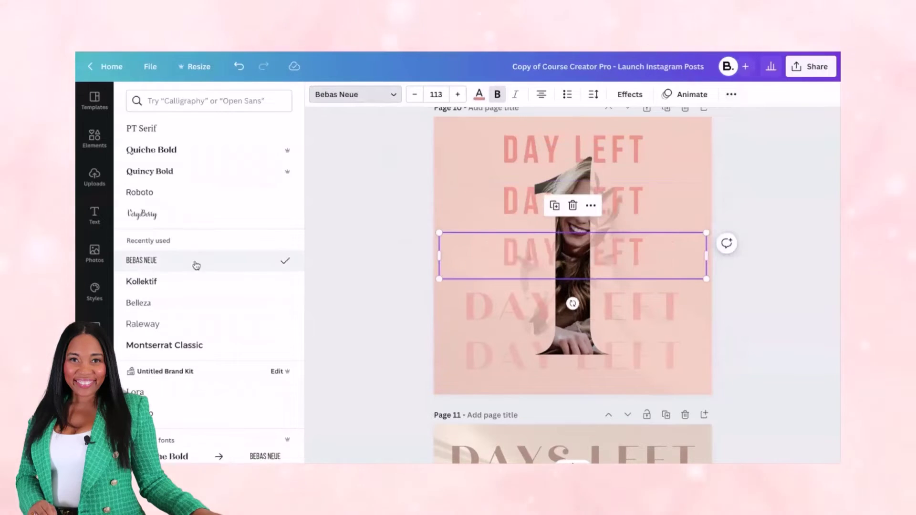
pyautogui.click(469, 320)
pyautogui.click(164, 261)
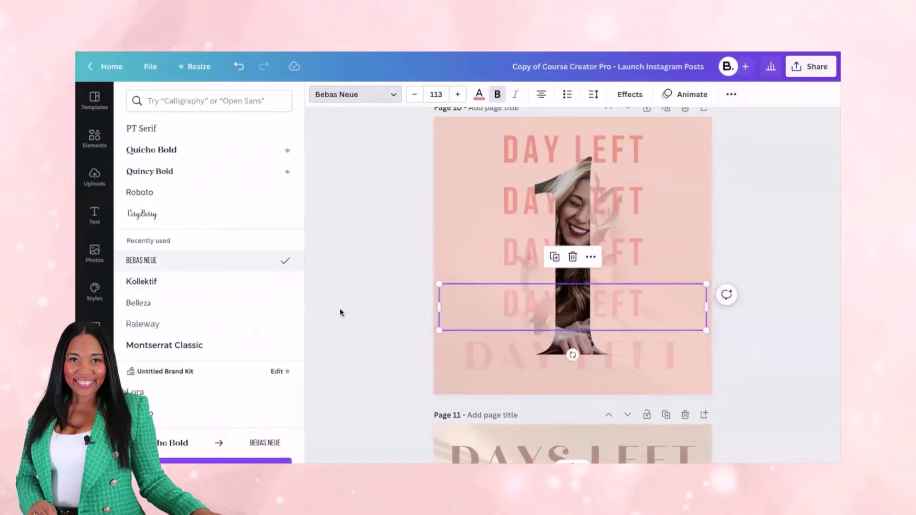
pyautogui.click(505, 369)
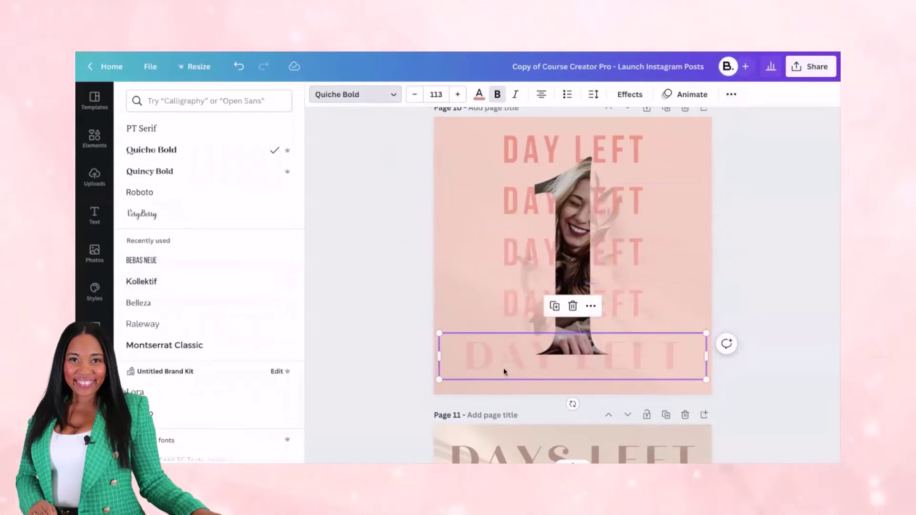
pyautogui.click(143, 260)
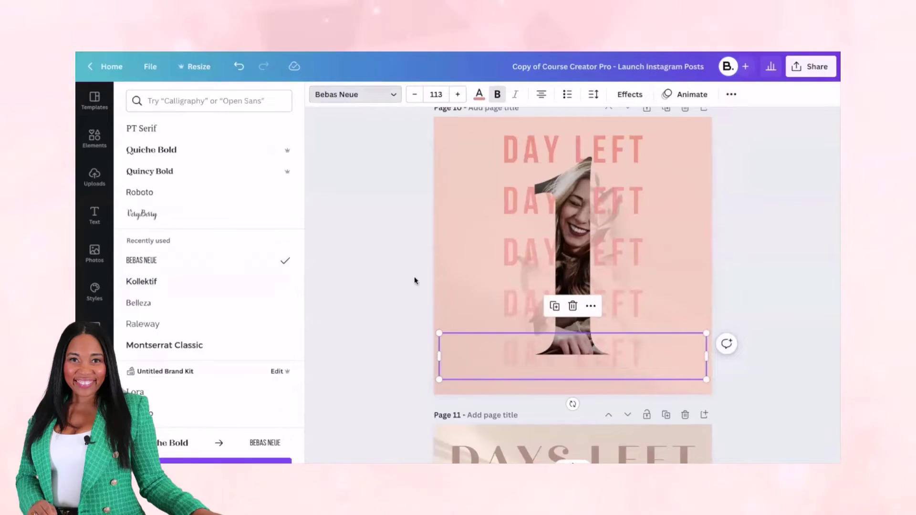
# Set the letter spacing of the top DAY LEFT line to 360.
pyautogui.click(515, 143)
pyautogui.click(515, 143)
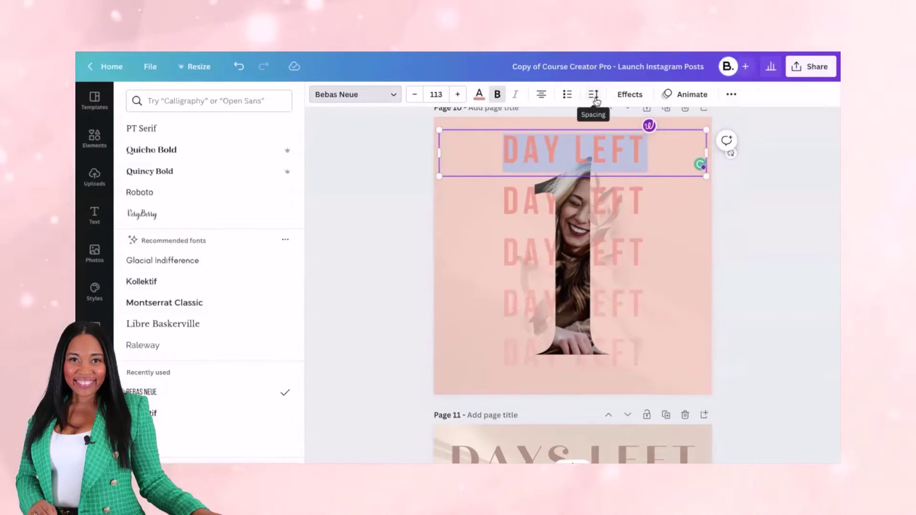
pyautogui.click(594, 95)
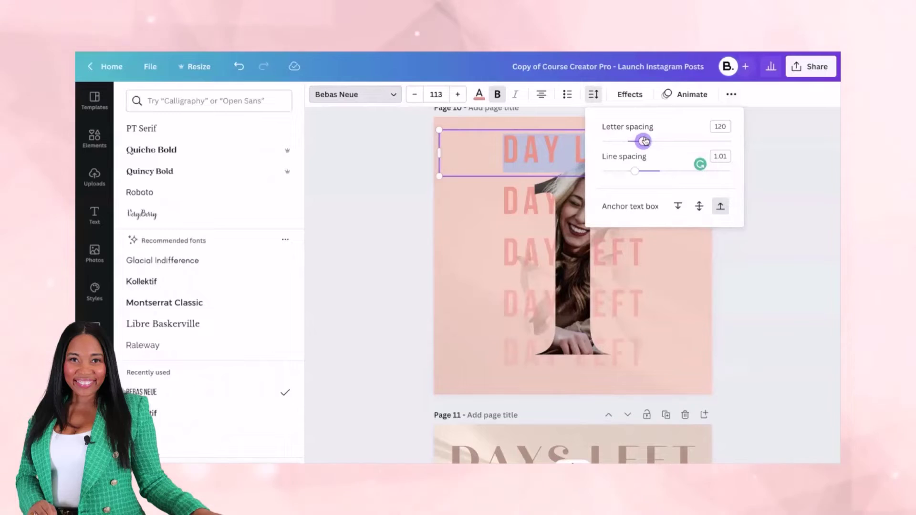
pyautogui.moveTo(643, 141); pyautogui.dragTo(674, 136)
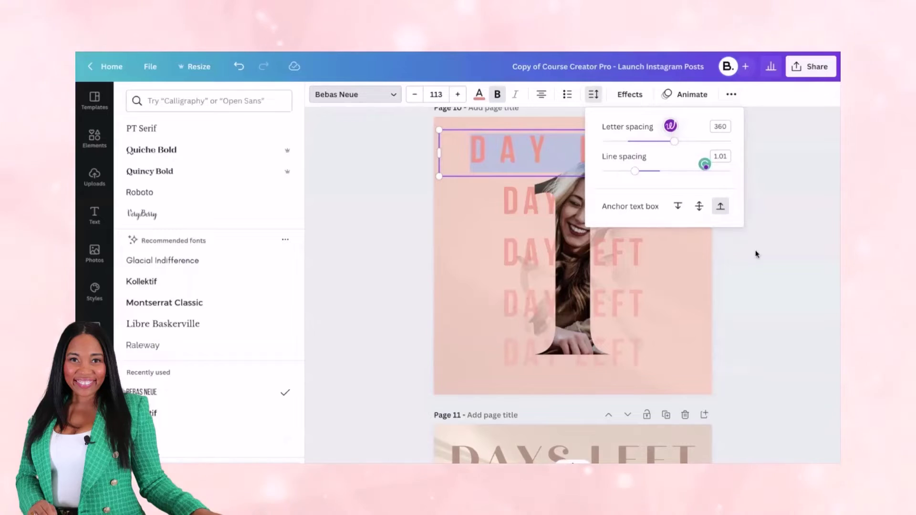
pyautogui.click(755, 254)
pyautogui.click(485, 204)
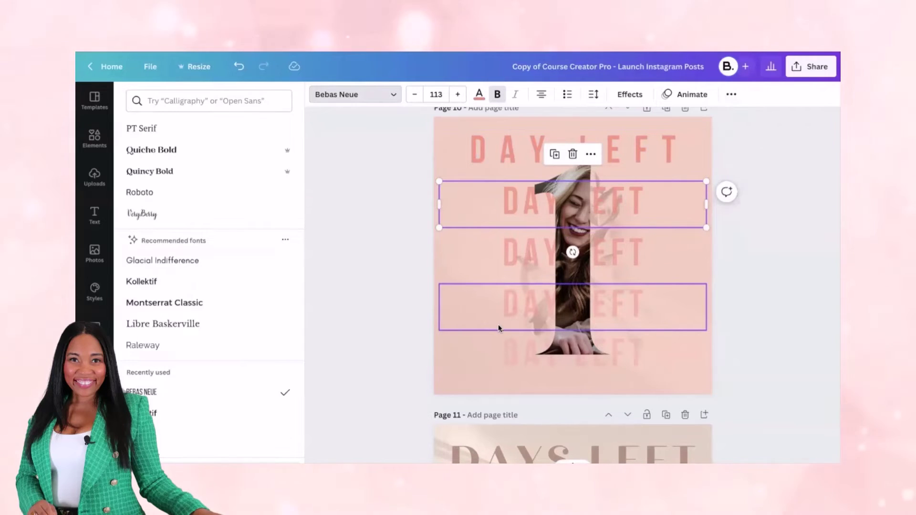
pyautogui.press('Escape')
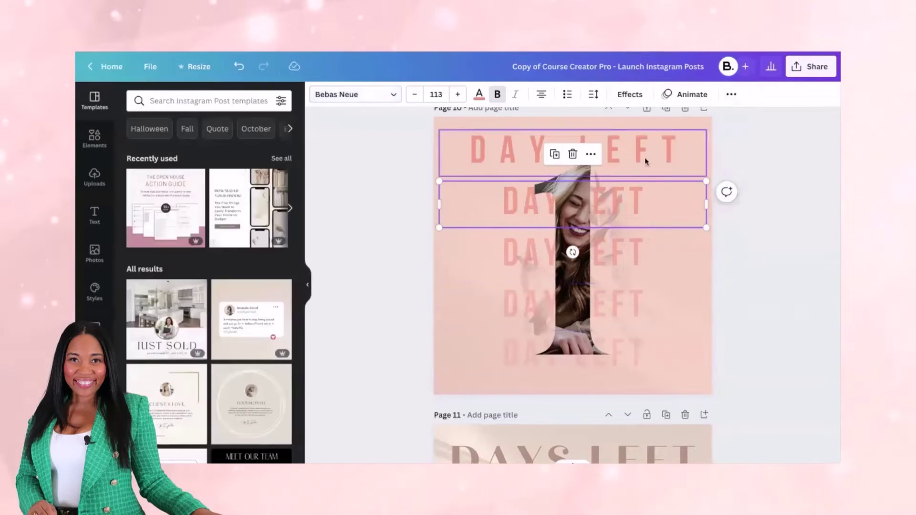
pyautogui.click(446, 257)
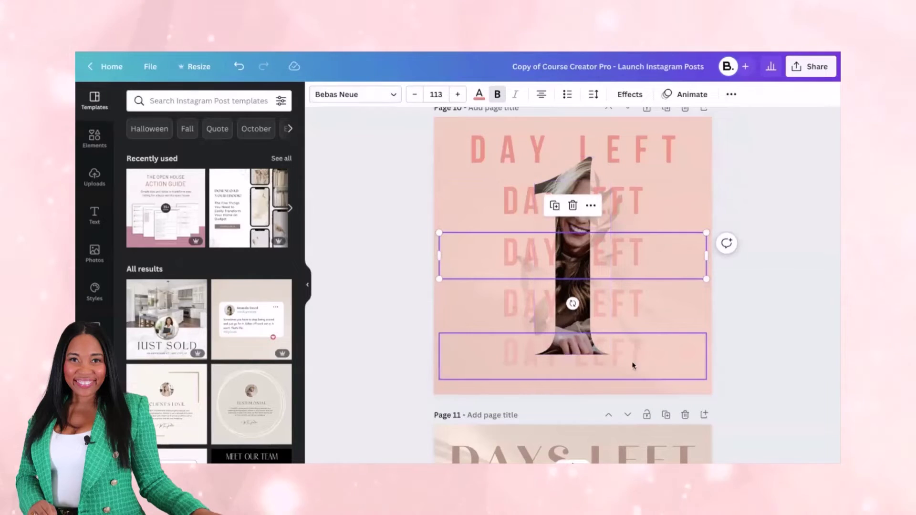
pyautogui.click(380, 114)
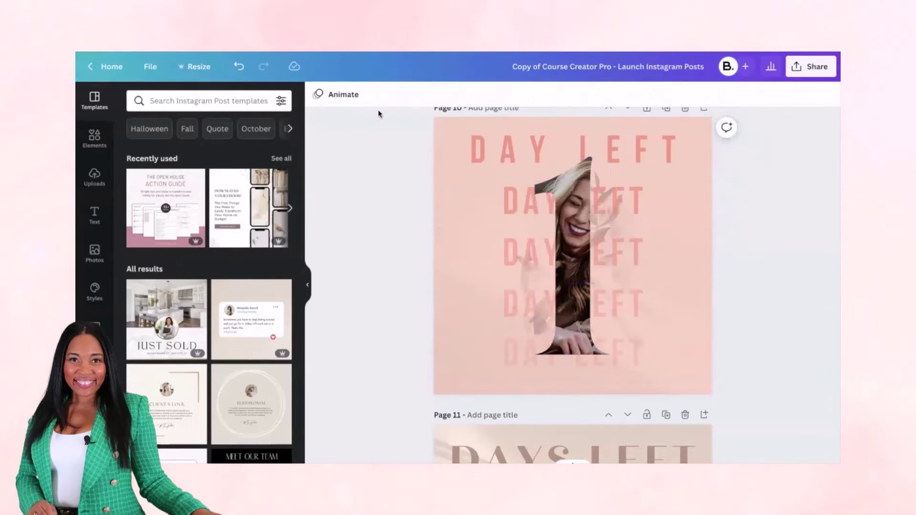
# Replace the photo inside the number 1 frame with the recently used photo of the woman at a pink laptop.
pyautogui.click(94, 255)
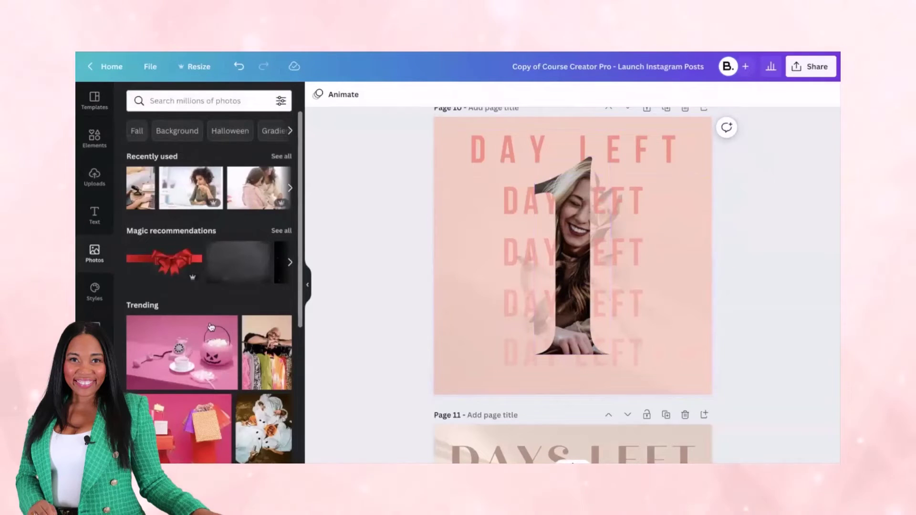
pyautogui.click(281, 156)
pyautogui.scroll(-3, 189, 331)
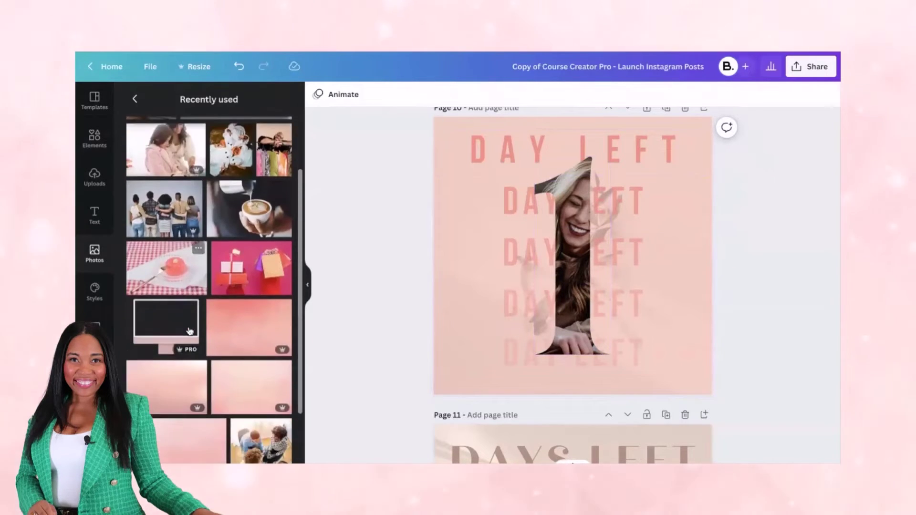
pyautogui.scroll(-10, 190, 331)
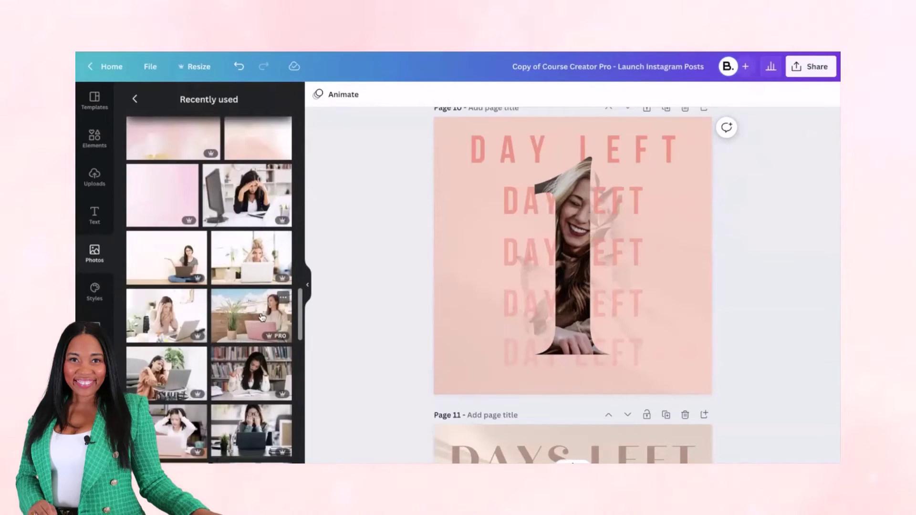
pyautogui.moveTo(262, 317); pyautogui.dragTo(488, 220)
pyautogui.doubleClick(569, 220)
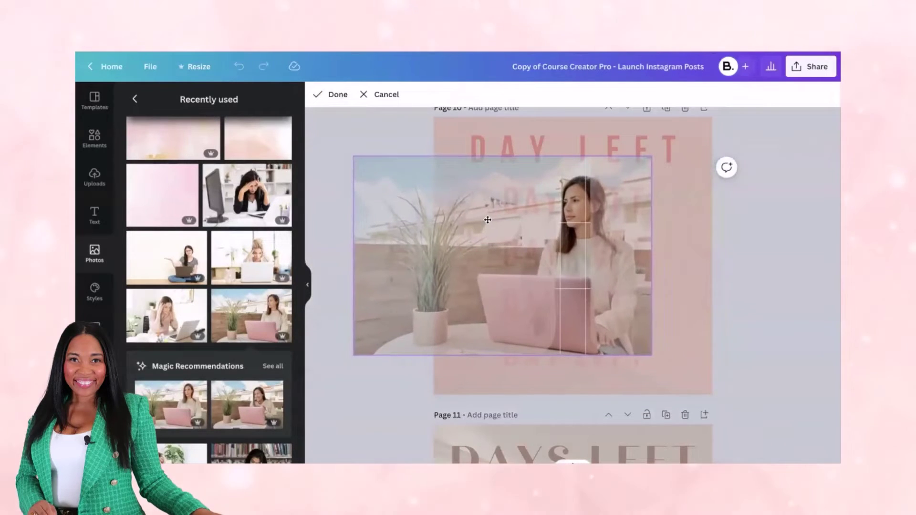
pyautogui.click(684, 236)
pyautogui.click(602, 173)
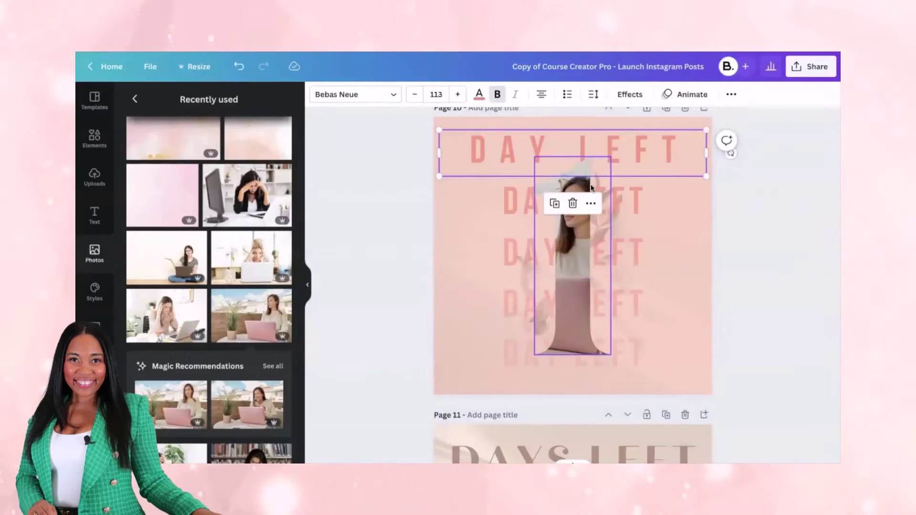
pyautogui.click(602, 176)
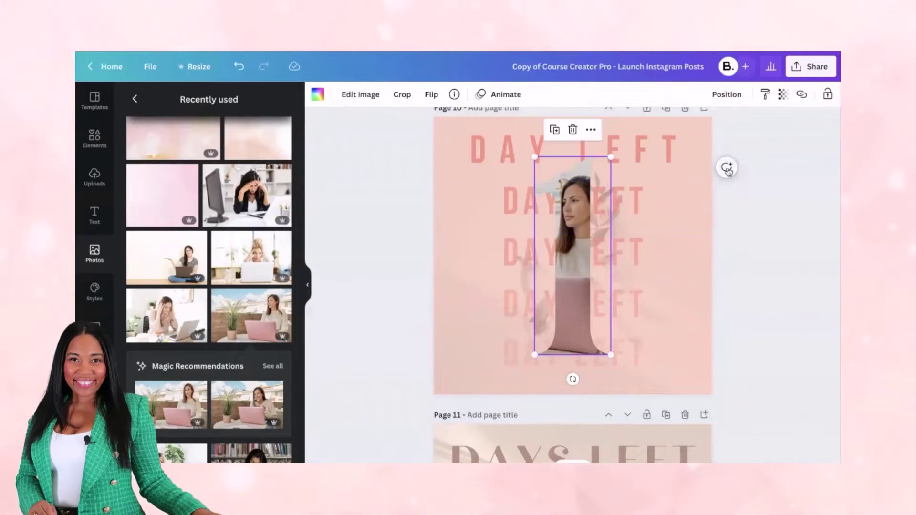
# Replace the background image of page 10 with the recently used pink and yellow watercolor photo.
pyautogui.click(638, 222)
pyautogui.click(450, 166)
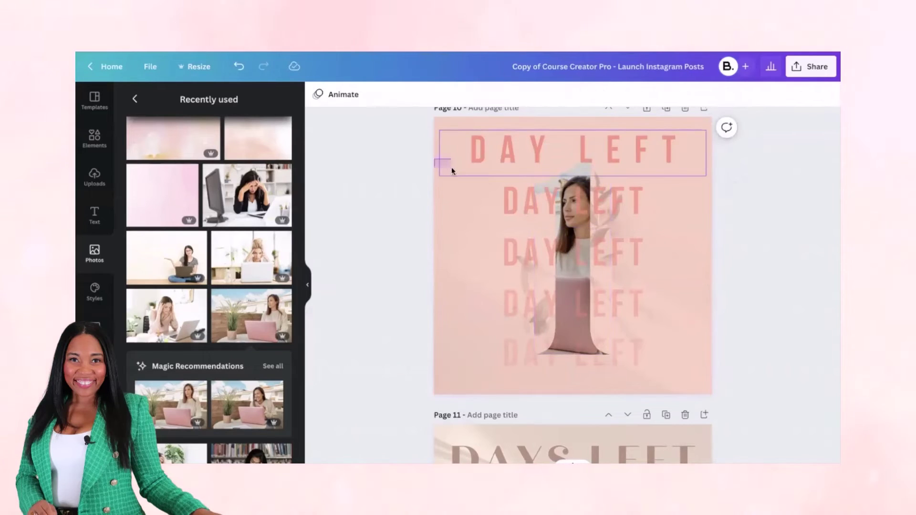
pyautogui.click(448, 209)
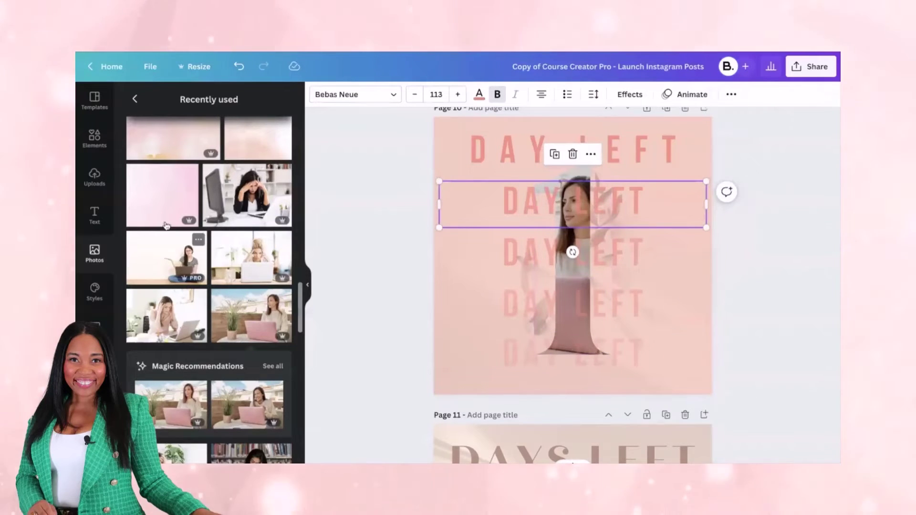
pyautogui.scroll(2, 169, 163)
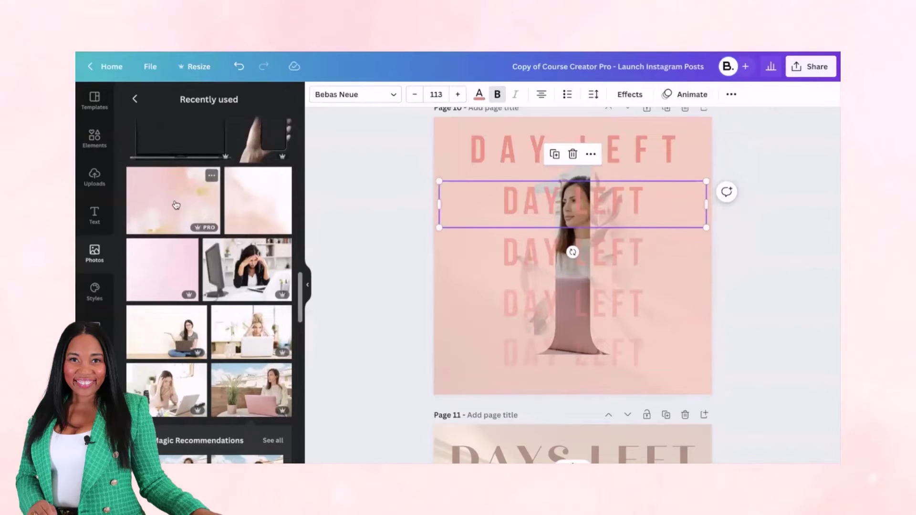
pyautogui.moveTo(176, 205); pyautogui.dragTo(435, 130)
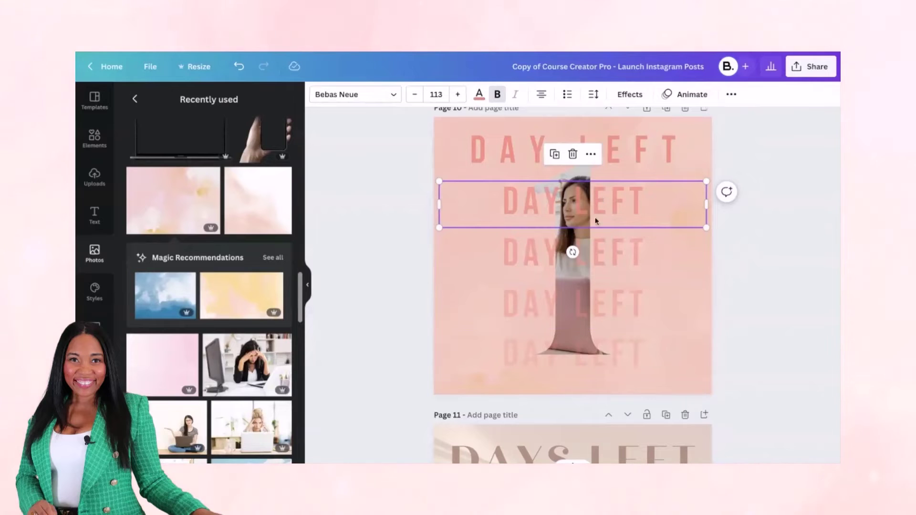
pyautogui.click(579, 180)
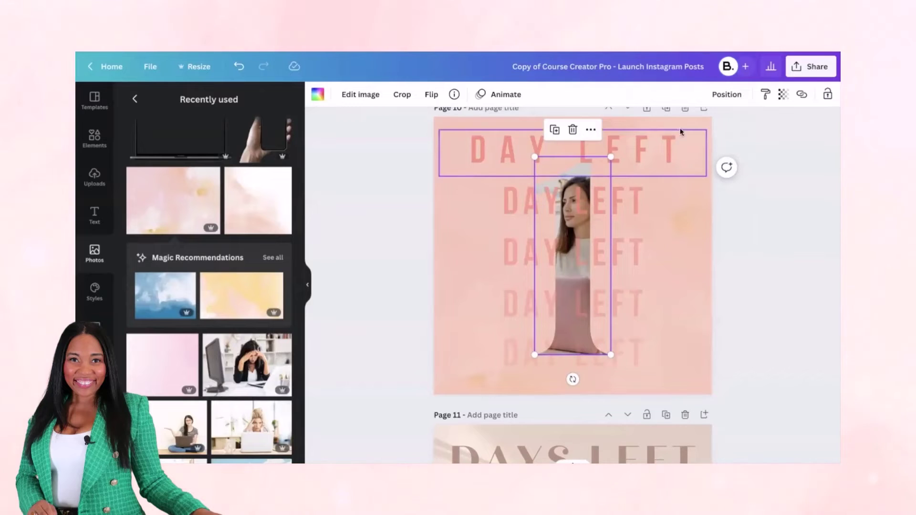
pyautogui.click(729, 95)
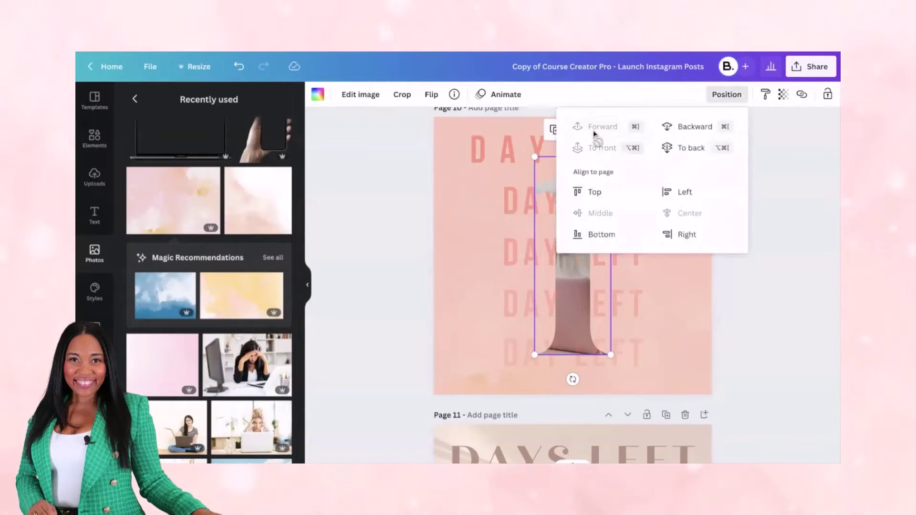
pyautogui.click(787, 401)
# Set the letter spacing of the second DAY LEFT line on page 10 to 360.
pyautogui.click(496, 193)
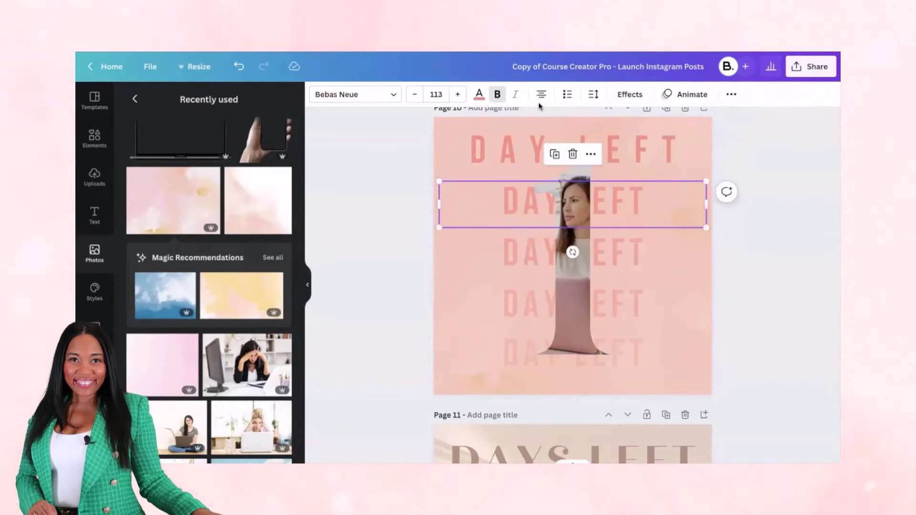
pyautogui.click(593, 95)
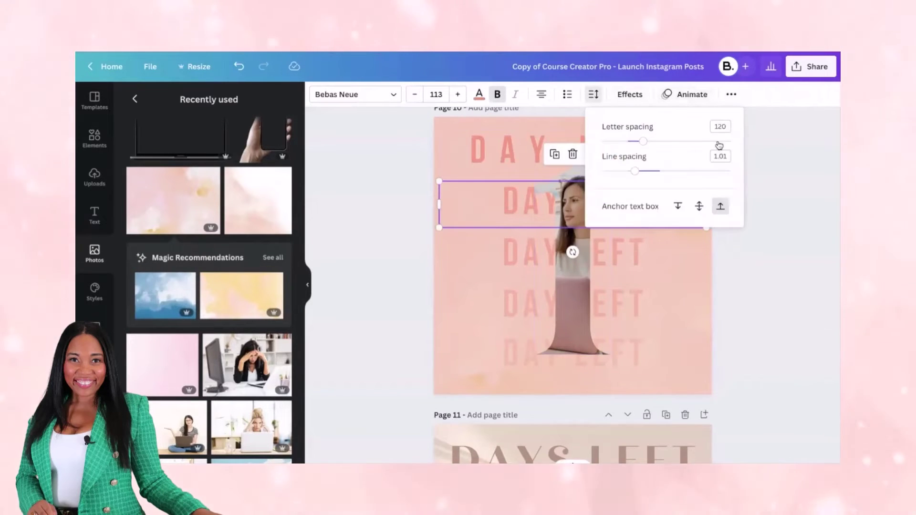
pyautogui.click(720, 126)
pyautogui.write('36')
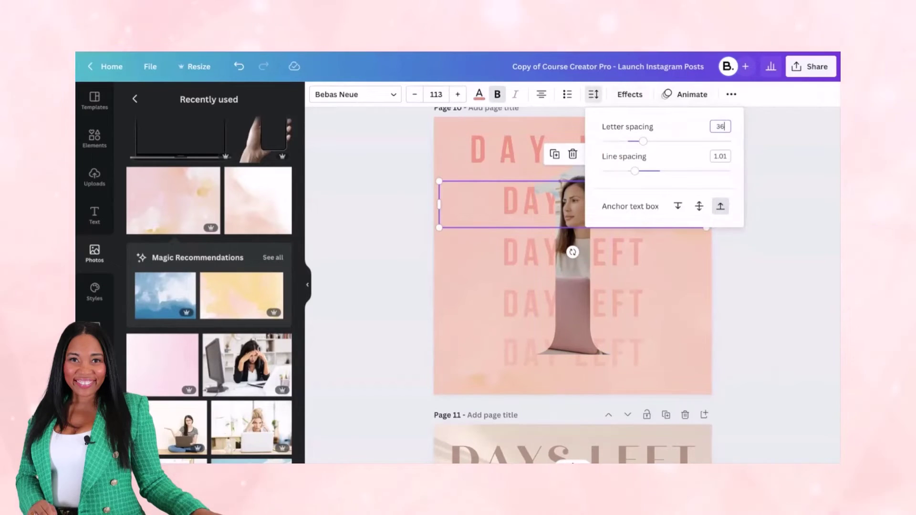
pyautogui.write('0')
pyautogui.press('Return')
# Set the letter spacing of the third DAY LEFT line on page 10 to 360.
pyautogui.click(572, 248)
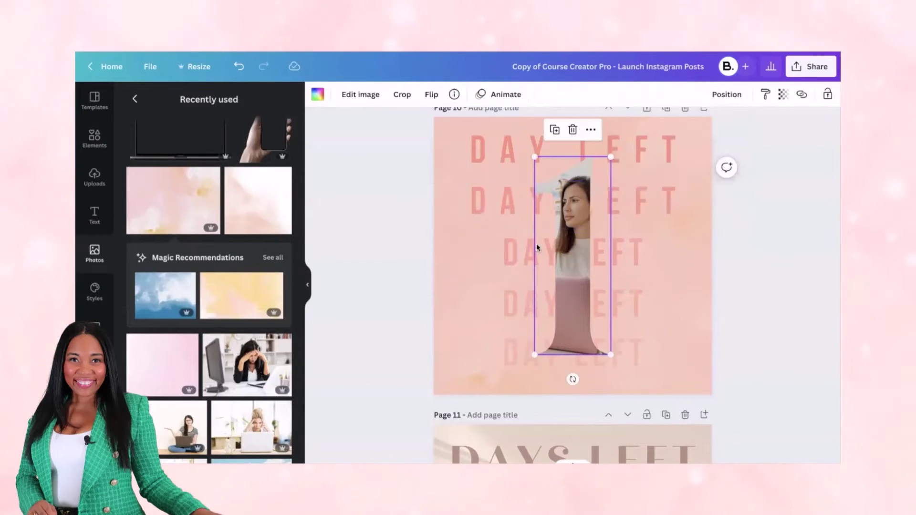
pyautogui.click(511, 259)
pyautogui.click(593, 95)
pyautogui.click(724, 126)
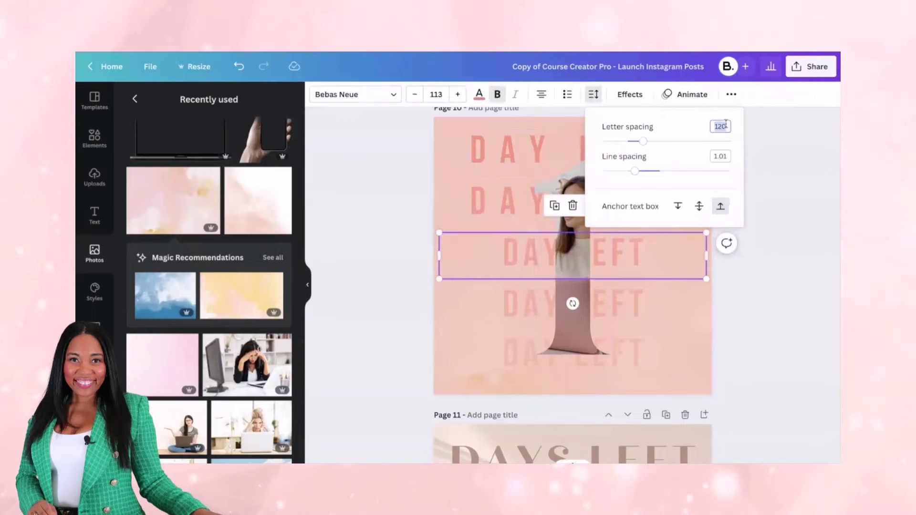
pyautogui.write('360')
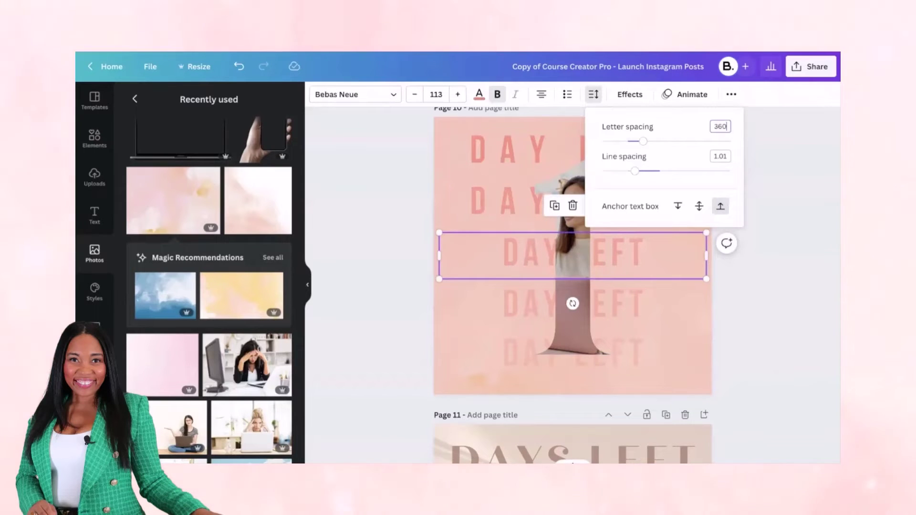
# Set the letter spacing of the fourth DAY LEFT line on page 10 to 360.
pyautogui.click(633, 305)
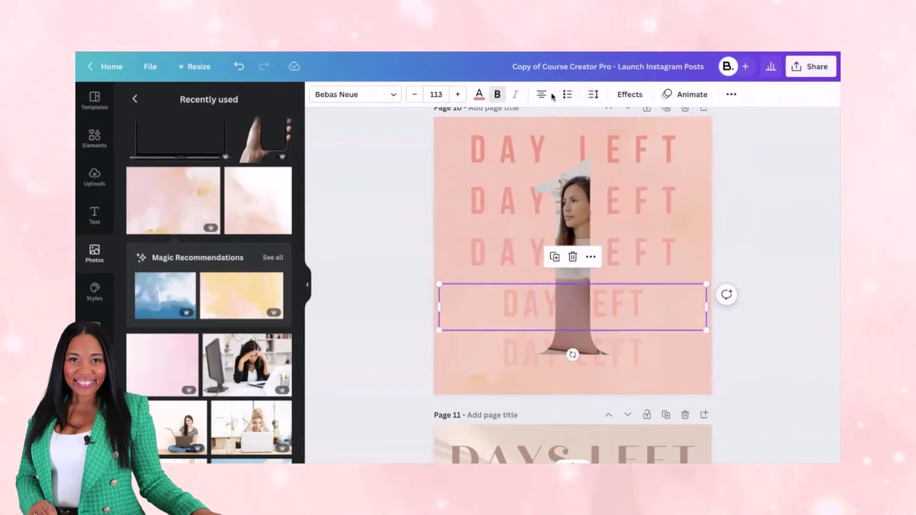
pyautogui.click(587, 94)
pyautogui.click(721, 125)
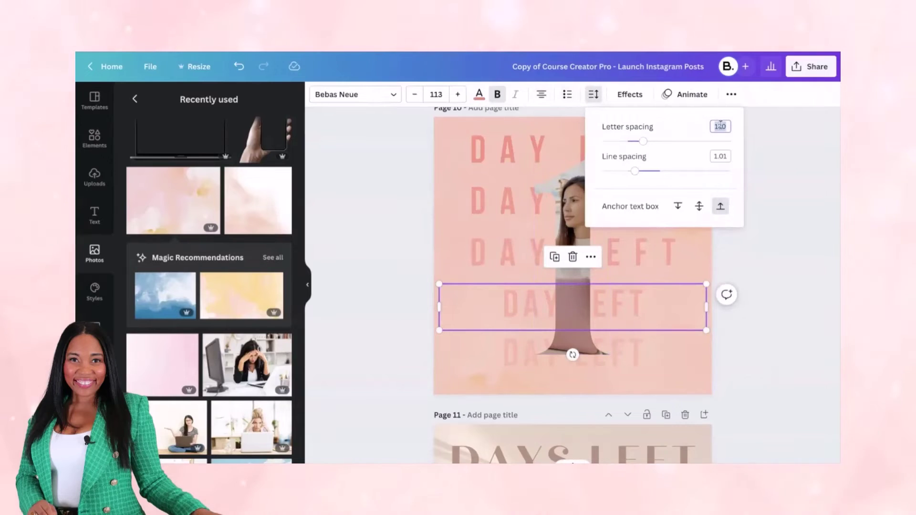
pyautogui.write('360')
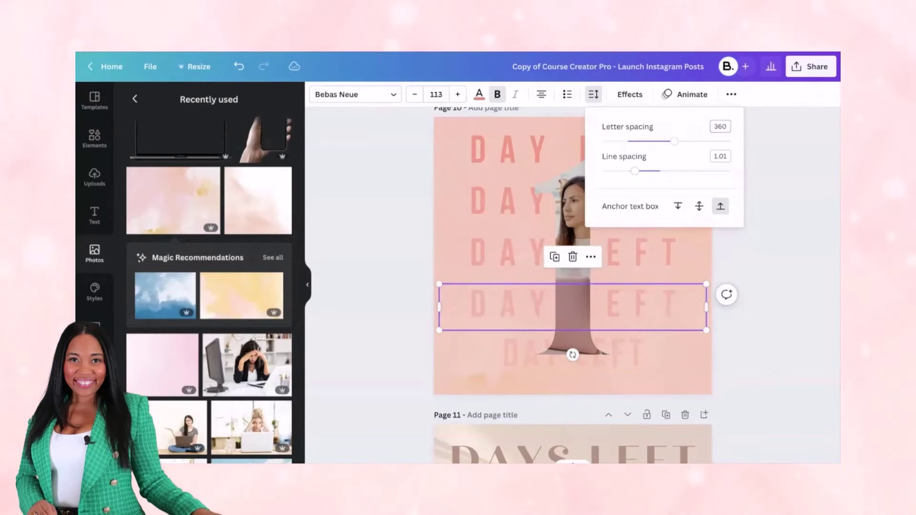
# Set the letter spacing of the lowest DAY LEFT line on page 10 to 360 and deselect it.
pyautogui.click(628, 356)
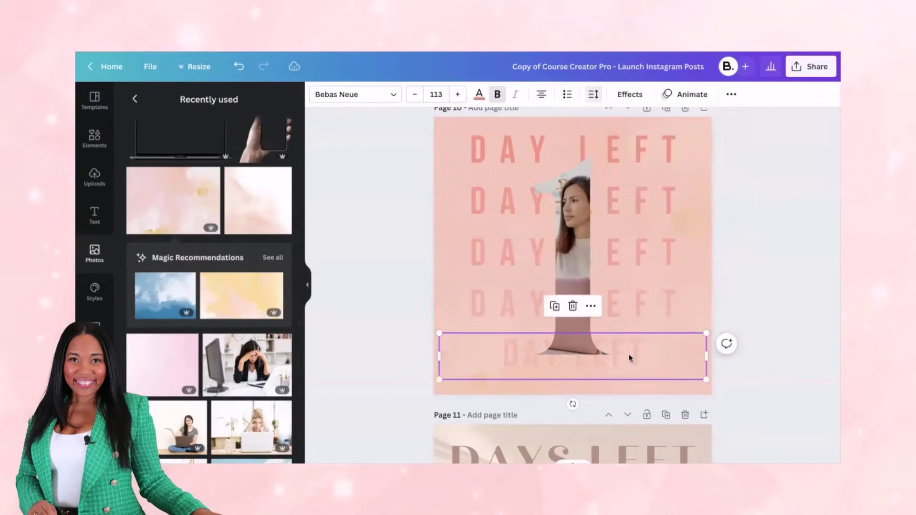
pyautogui.click(592, 94)
pyautogui.click(720, 126)
pyautogui.write('3')
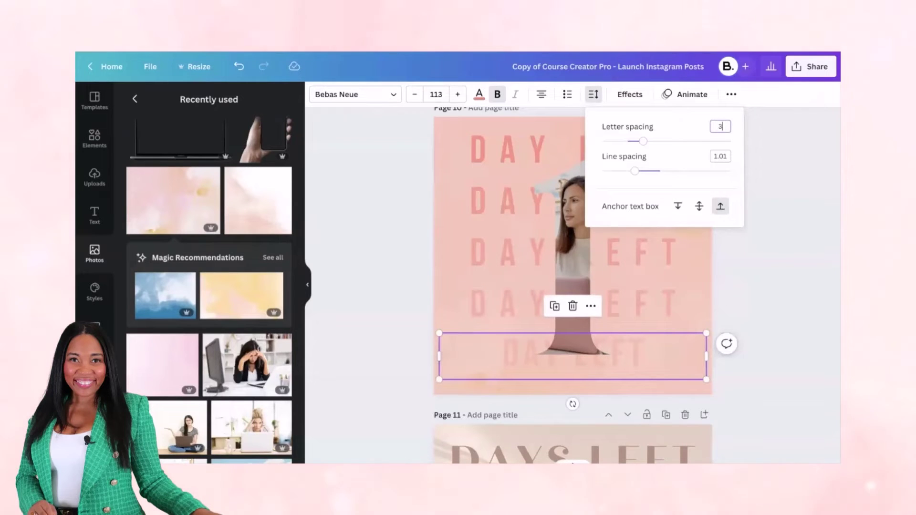
pyautogui.write('60')
pyautogui.click(404, 196)
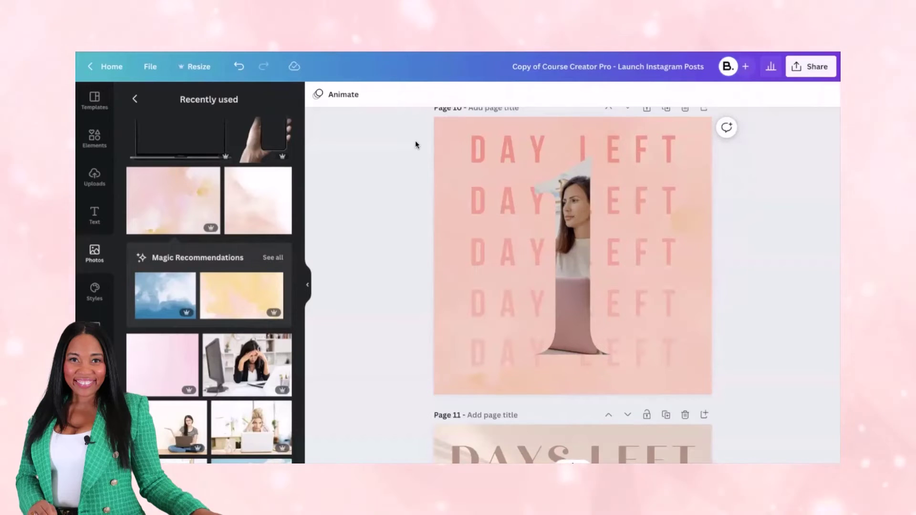
pyautogui.scroll(15, 428, 265)
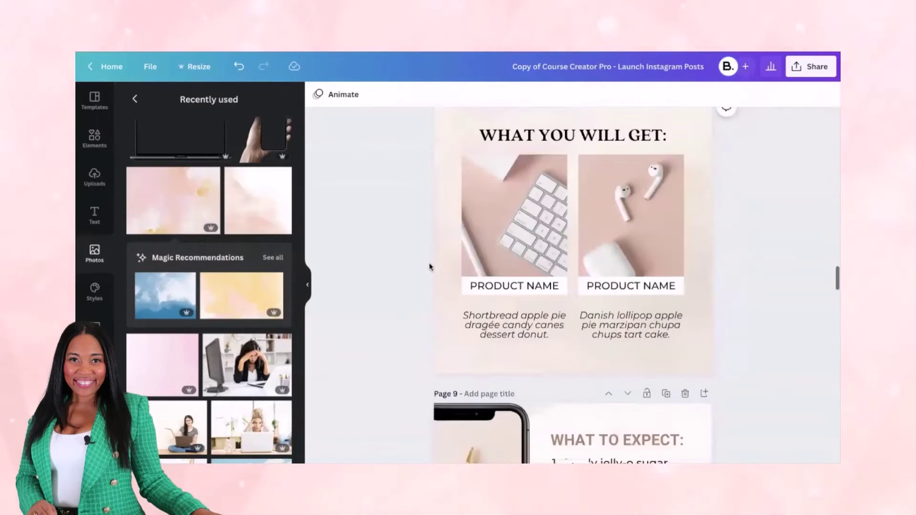
pyautogui.scroll(18, 428, 282)
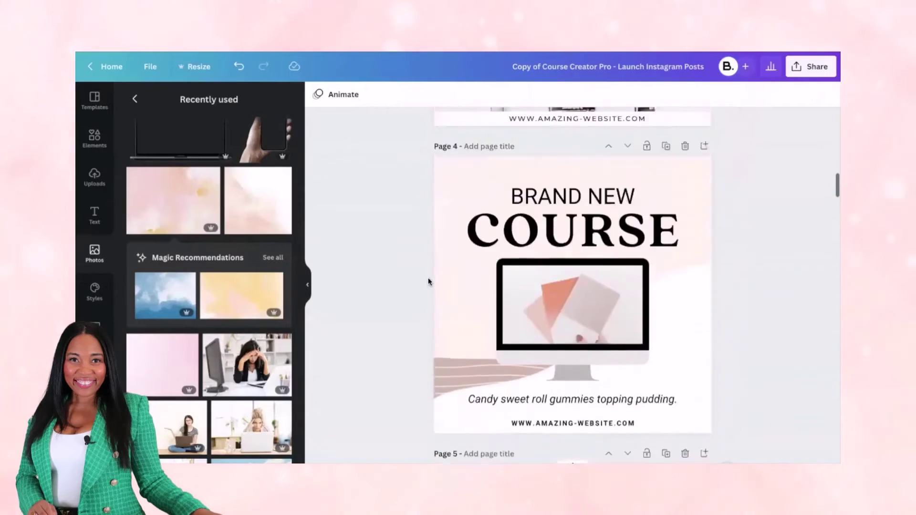
pyautogui.scroll(-20, 428, 282)
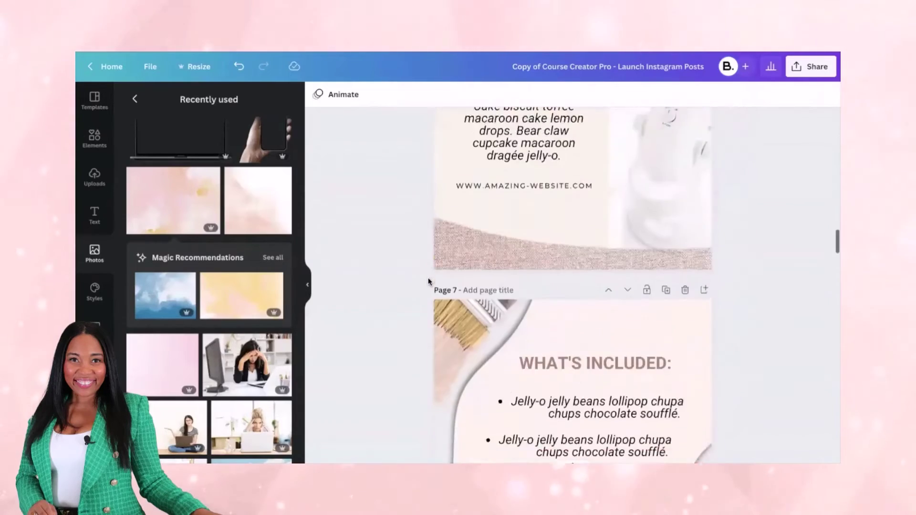
pyautogui.scroll(-5, 428, 281)
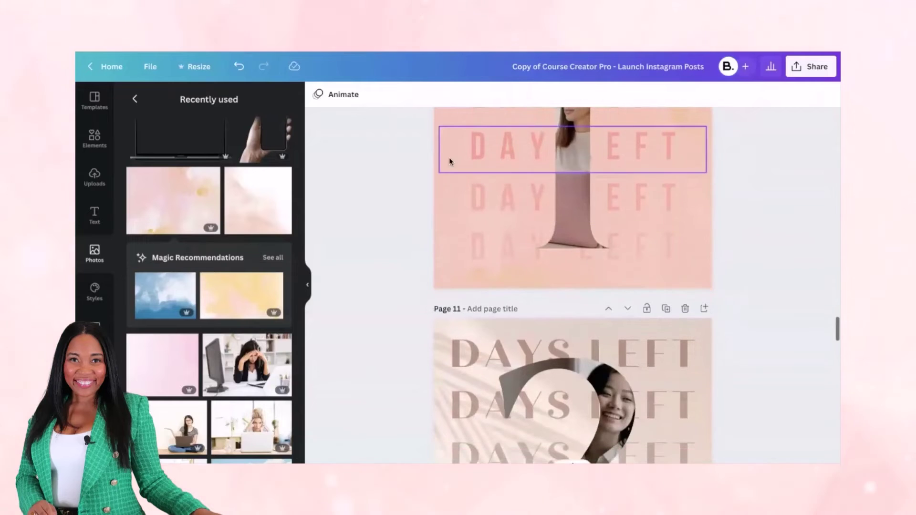
pyautogui.scroll(4, 448, 157)
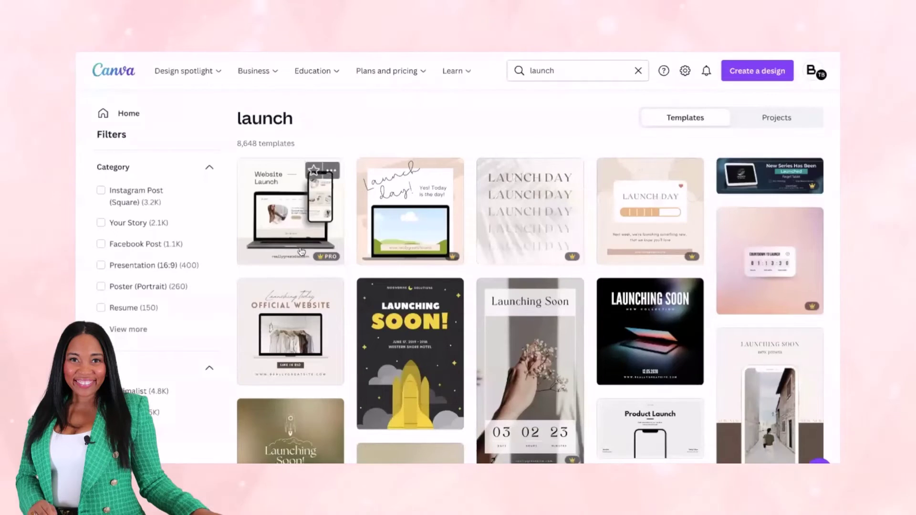
# Open the Launching Today Official Website template and fill its laptop frame with the recently used pink and yellow watercolor photo.
pyautogui.click(334, 326)
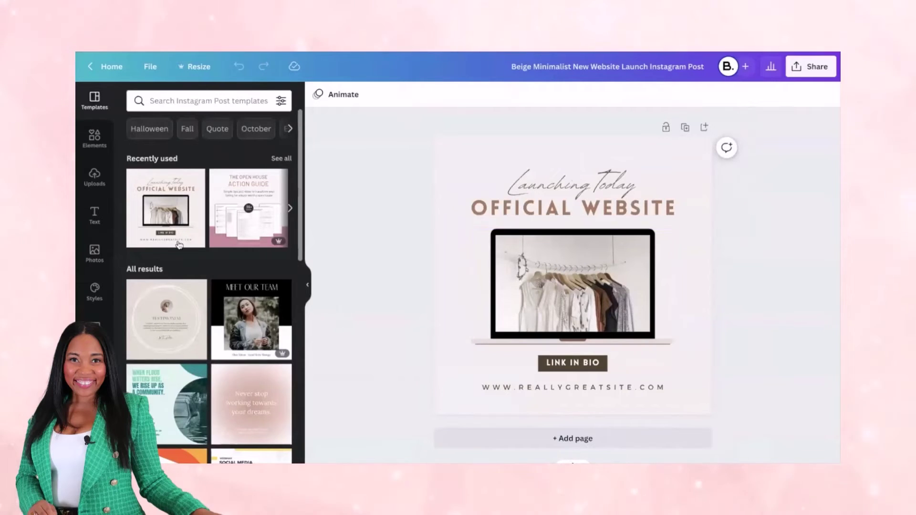
pyautogui.click(93, 252)
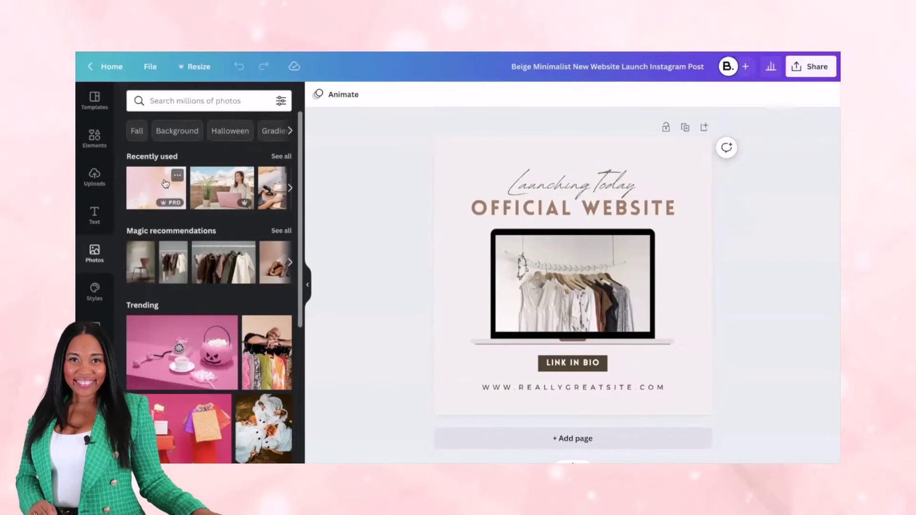
pyautogui.moveTo(294, 186); pyautogui.dragTo(588, 256)
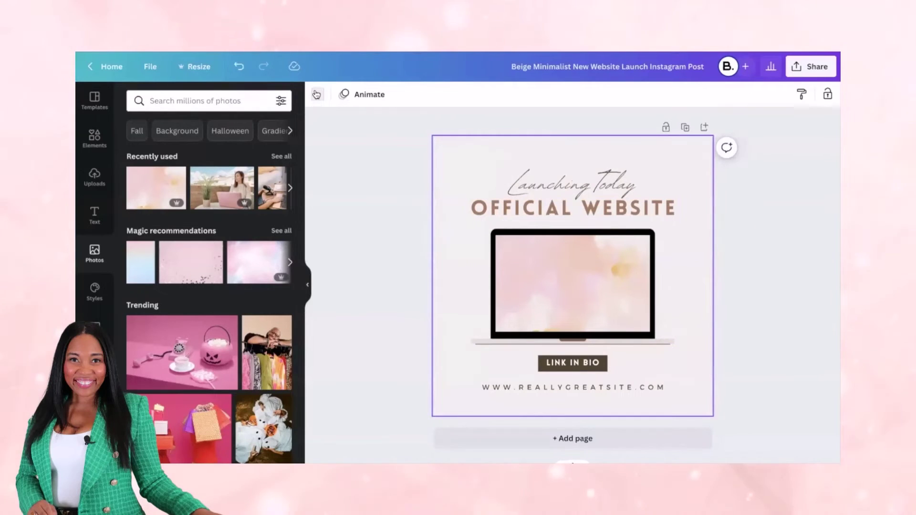
# Set the page background to the pale pink from the NEW BD TEAM PALETTE brand colors.
pyautogui.click(316, 94)
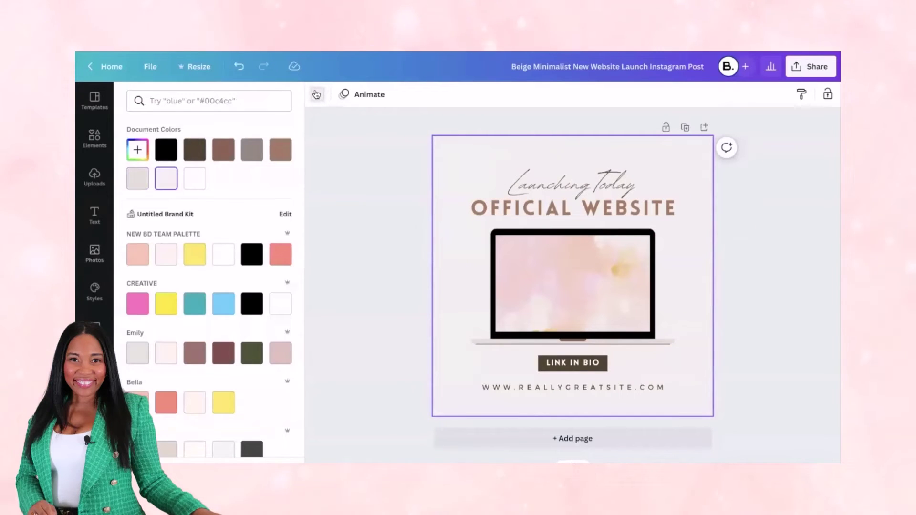
pyautogui.click(166, 254)
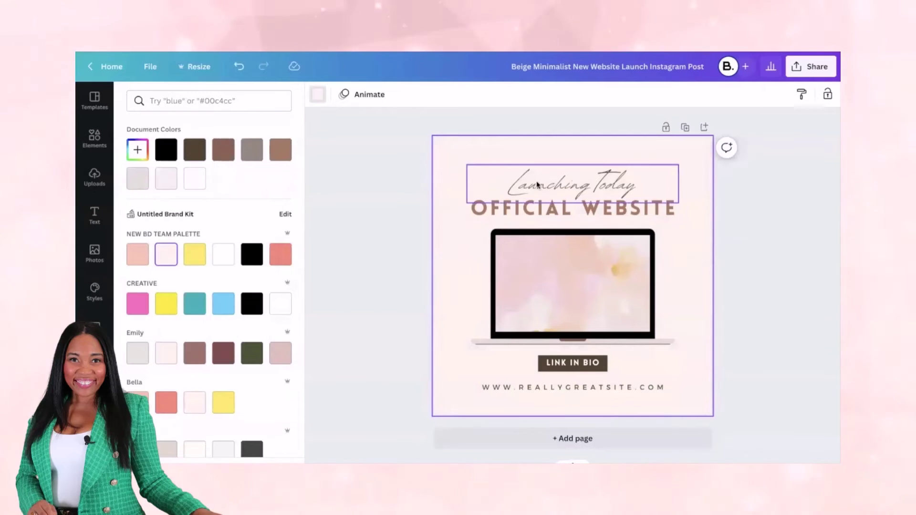
# Apply a thin handwritten script font from the uploaded brand fonts to the Launching Today heading.
pyautogui.click(555, 178)
pyautogui.click(554, 178)
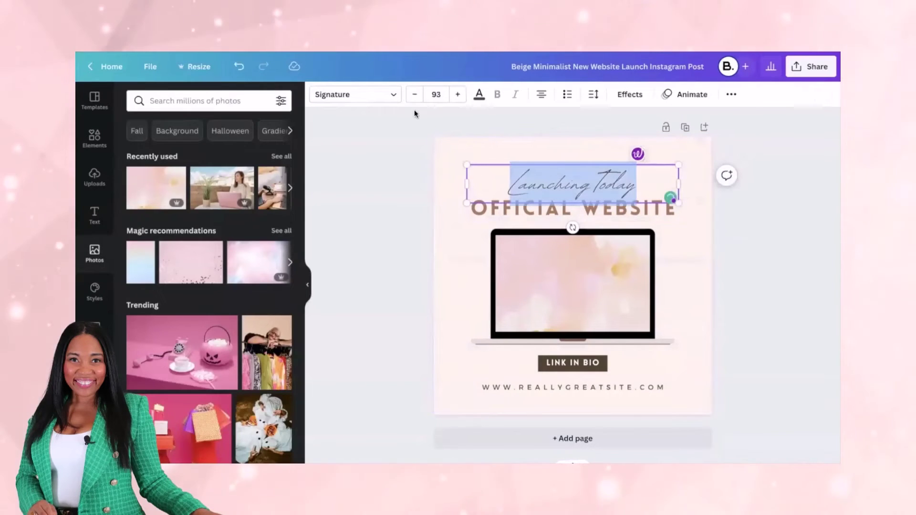
pyautogui.click(390, 95)
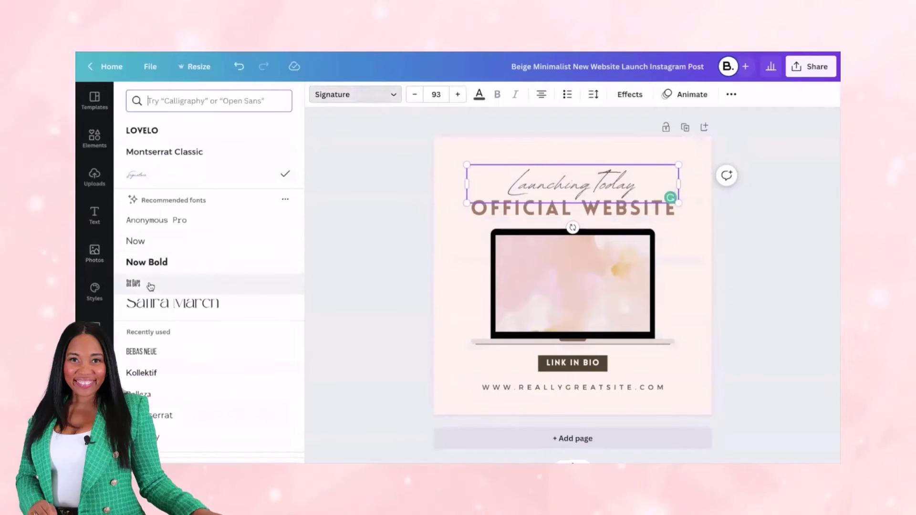
pyautogui.scroll(-8, 150, 286)
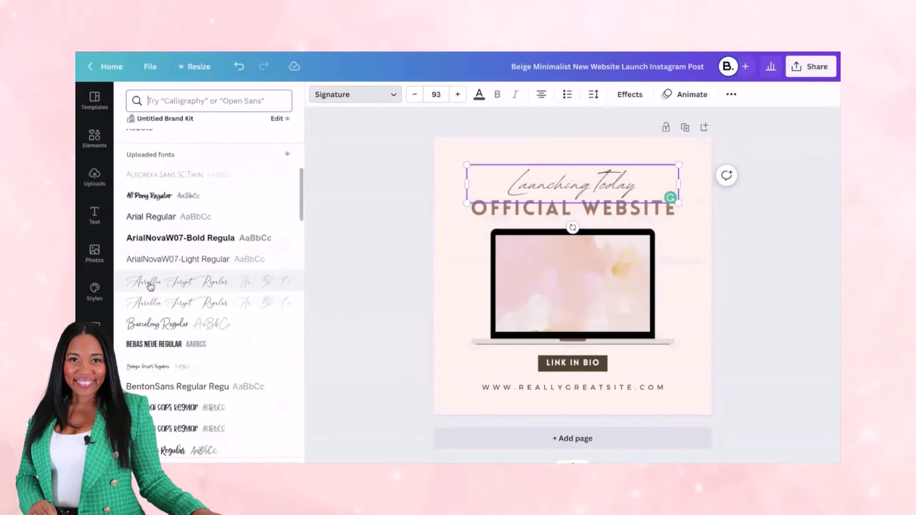
pyautogui.scroll(-2, 151, 286)
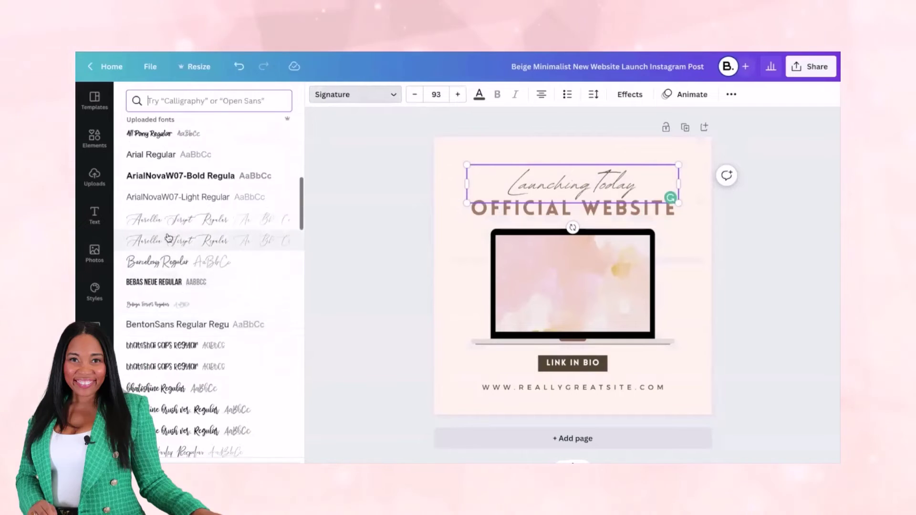
pyautogui.scroll(-1, 158, 372)
pyautogui.click(165, 409)
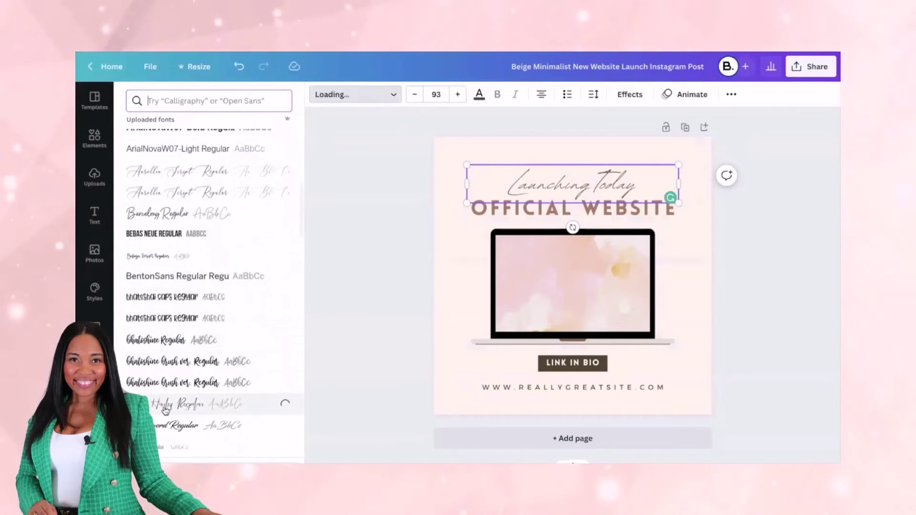